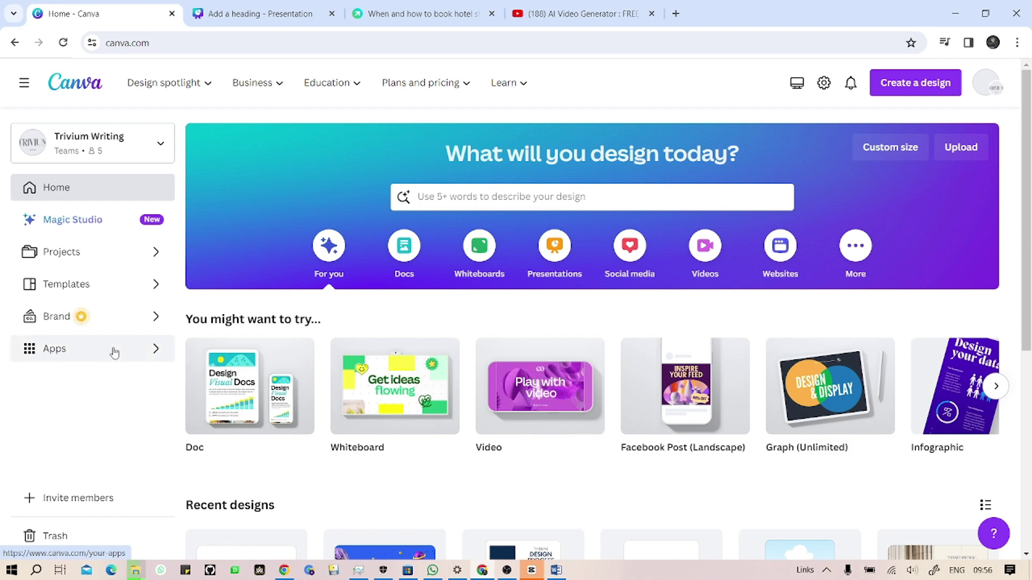
Open Discover apps from the Apps item in the home page sidebar
click(115, 350)
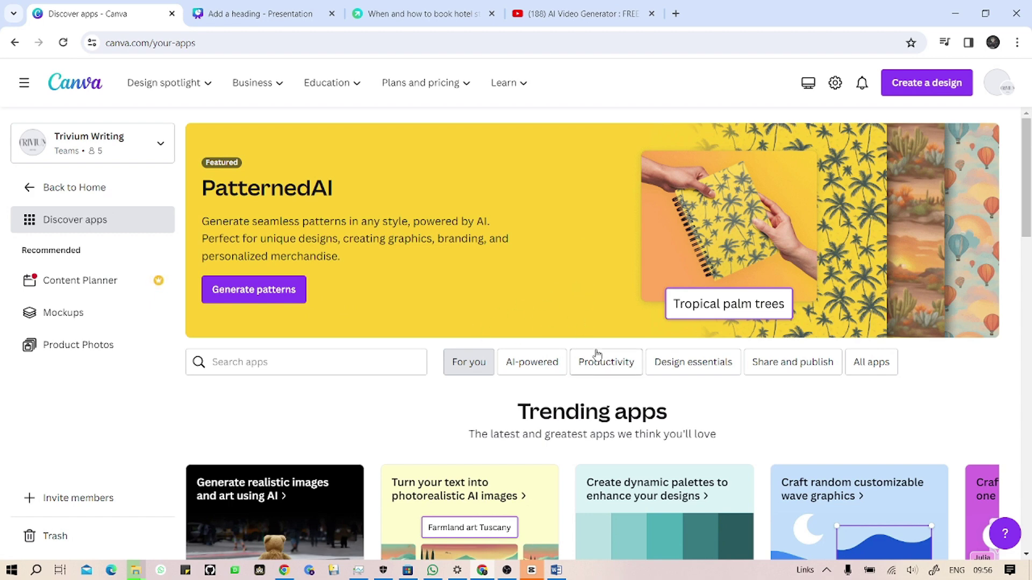
Search the apps directory for 'magic media'
scroll(596, 356, down, 5)
scroll(596, 355, down, 4)
scroll(596, 354, up, 10)
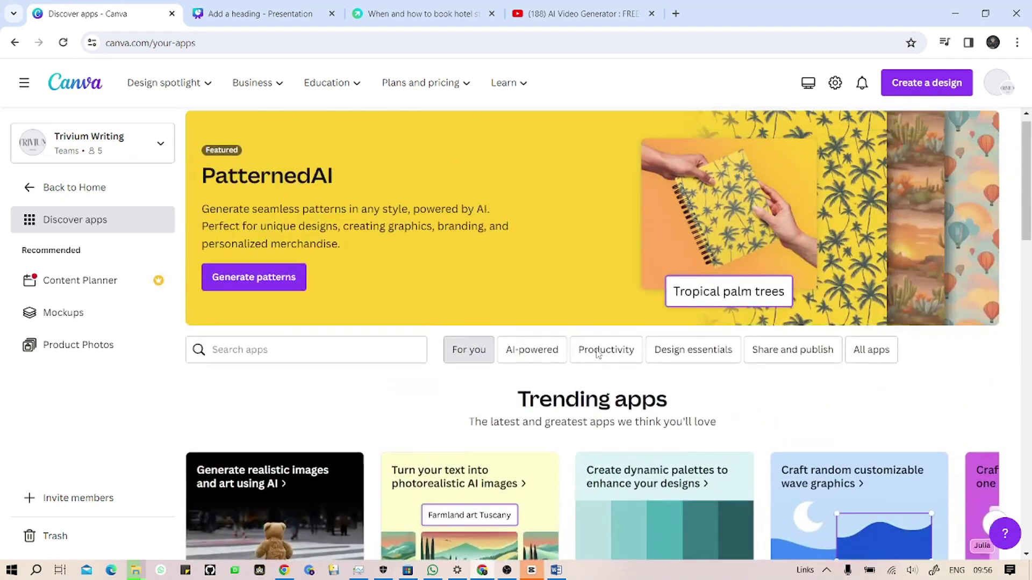
click(363, 368)
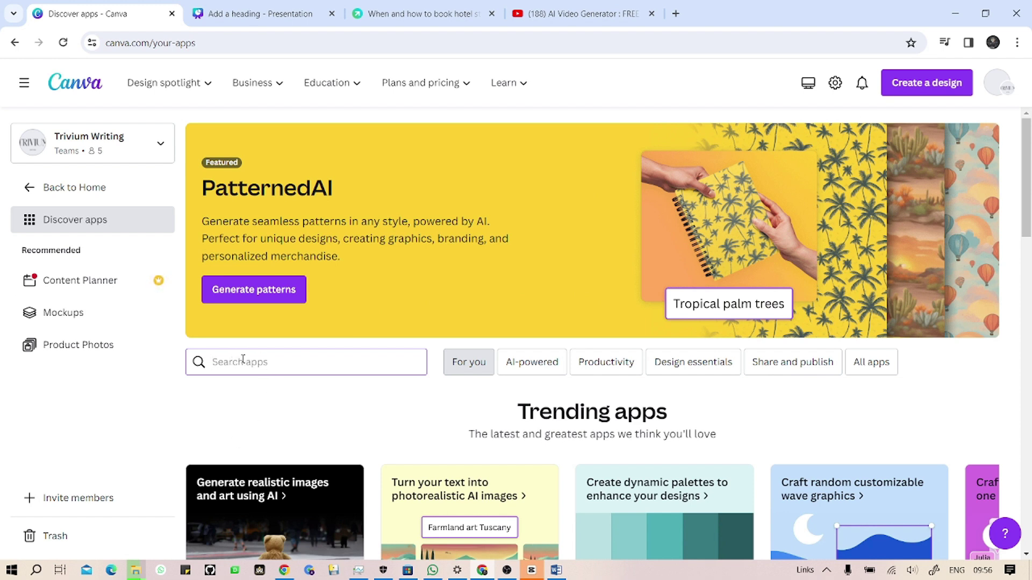
text(ma)
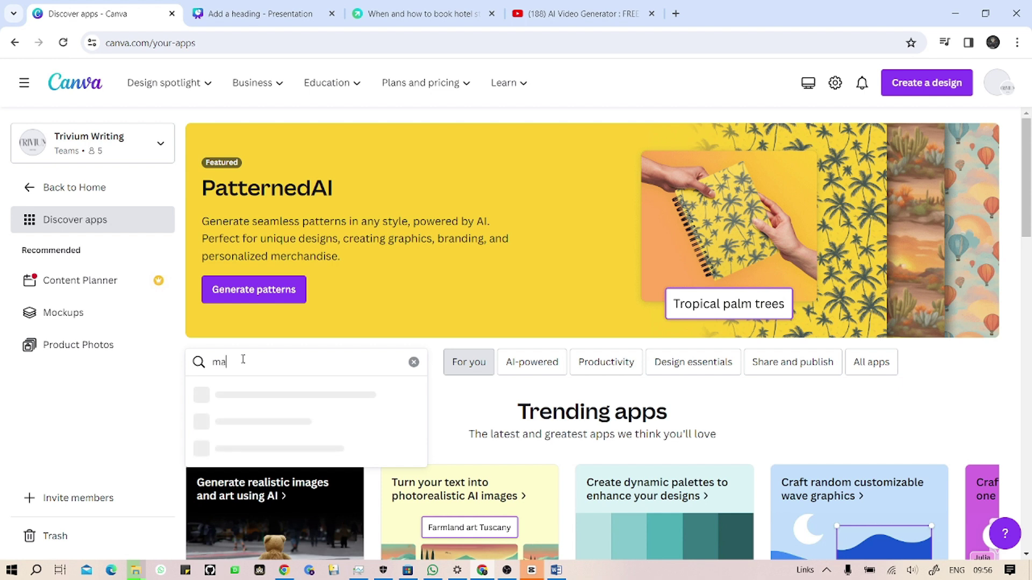
text(gic media)
key(Return)
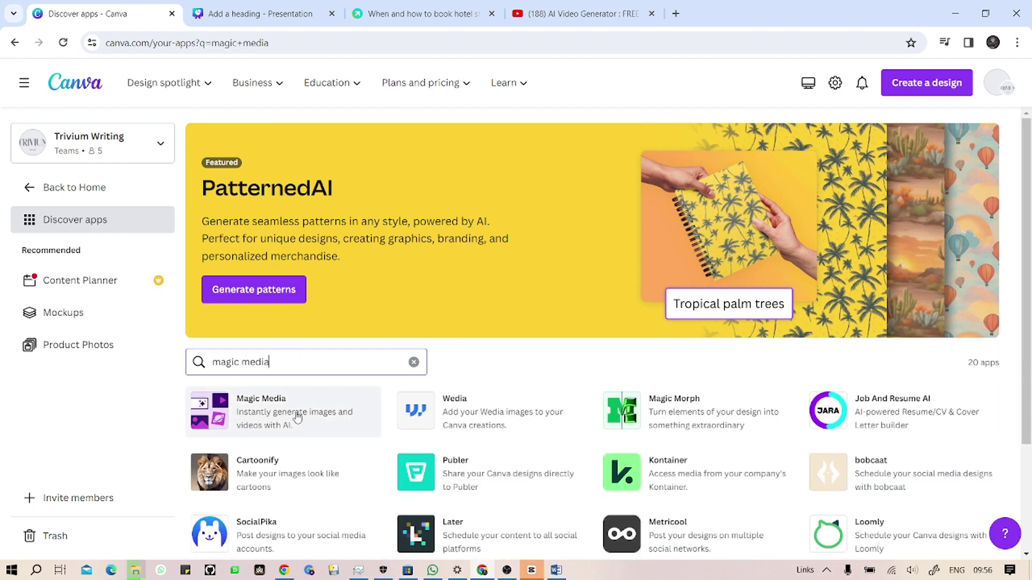
Use the Magic Media app in a new Video design and switch to the Untitled design tab
click(273, 413)
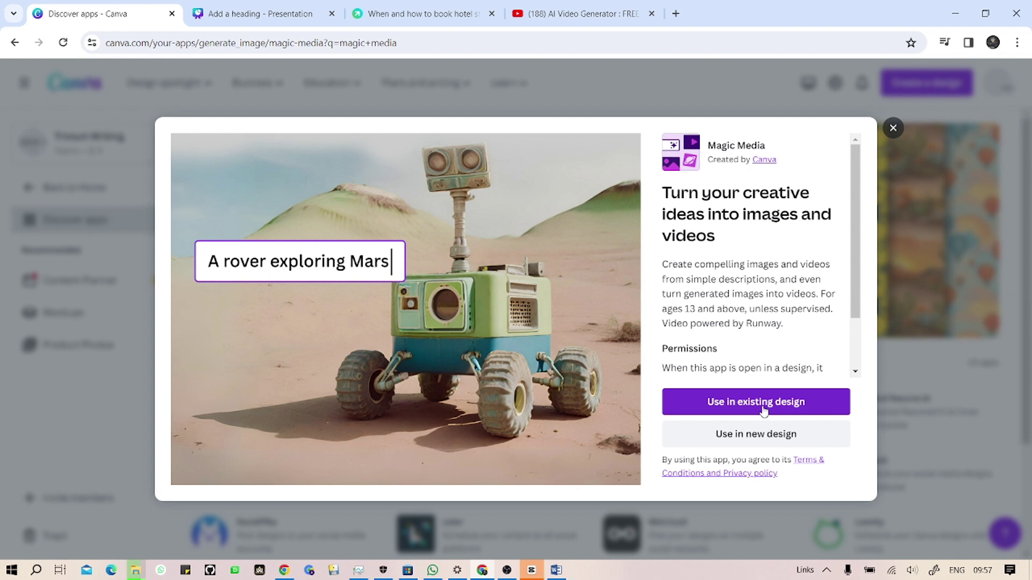
click(762, 442)
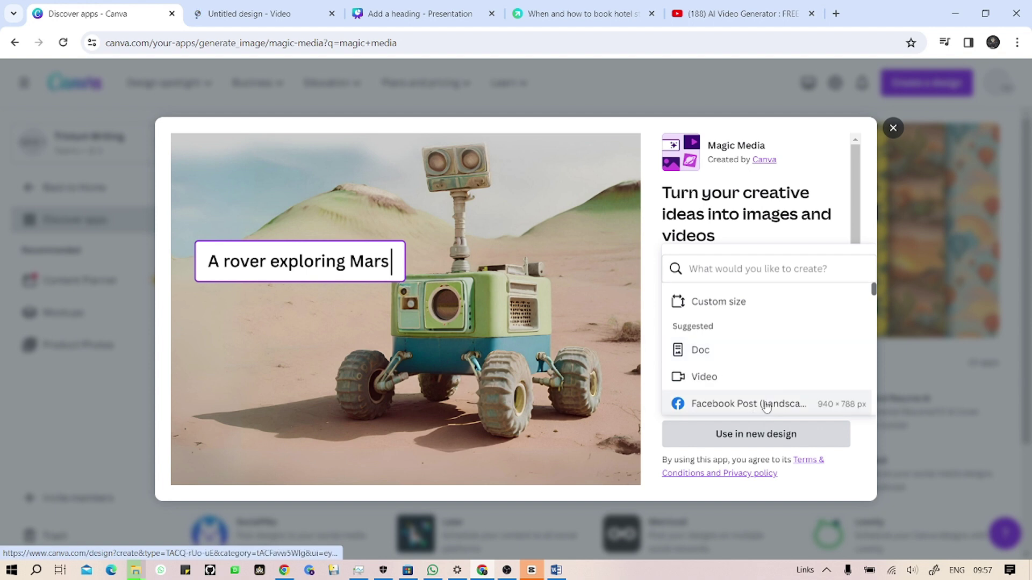
scroll(768, 407, down, 5)
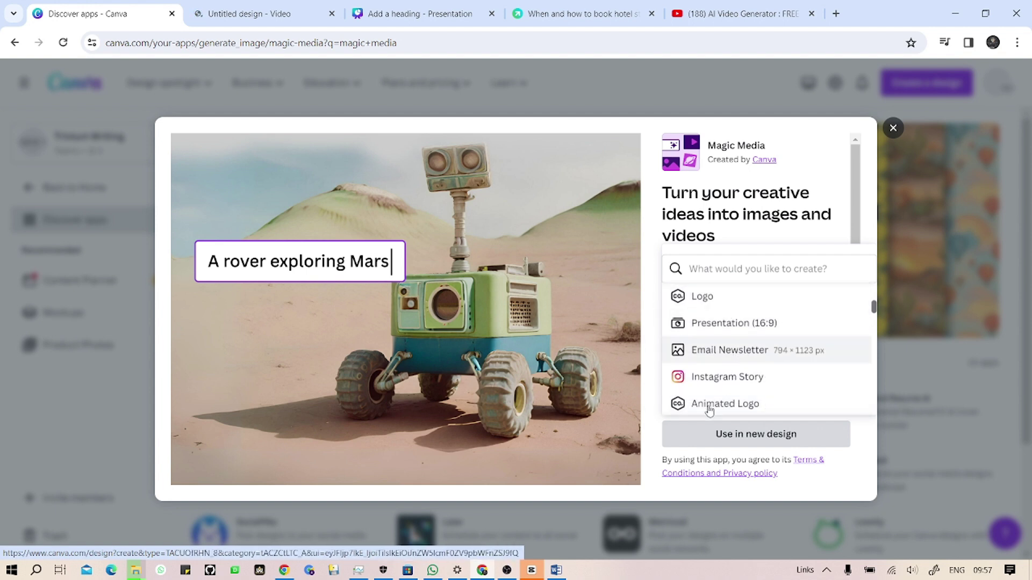
scroll(708, 405, down, 2)
scroll(708, 409, down, 1)
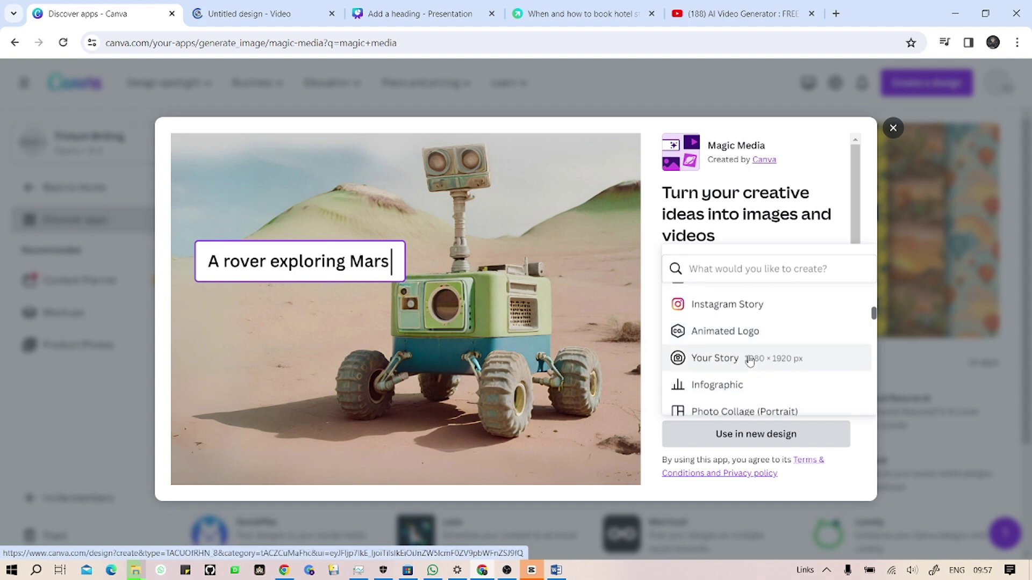
scroll(699, 411, down, 3)
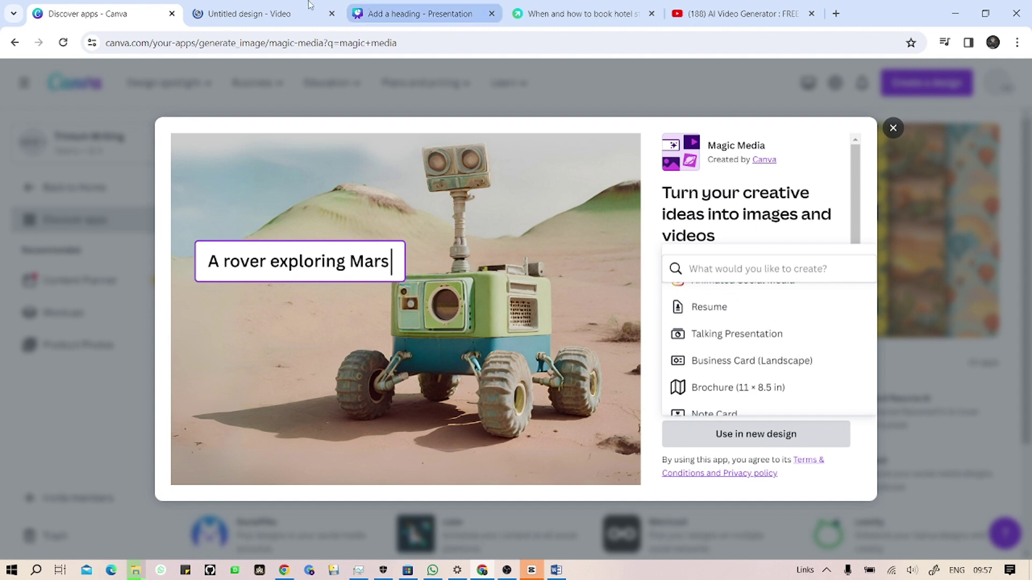
click(248, 15)
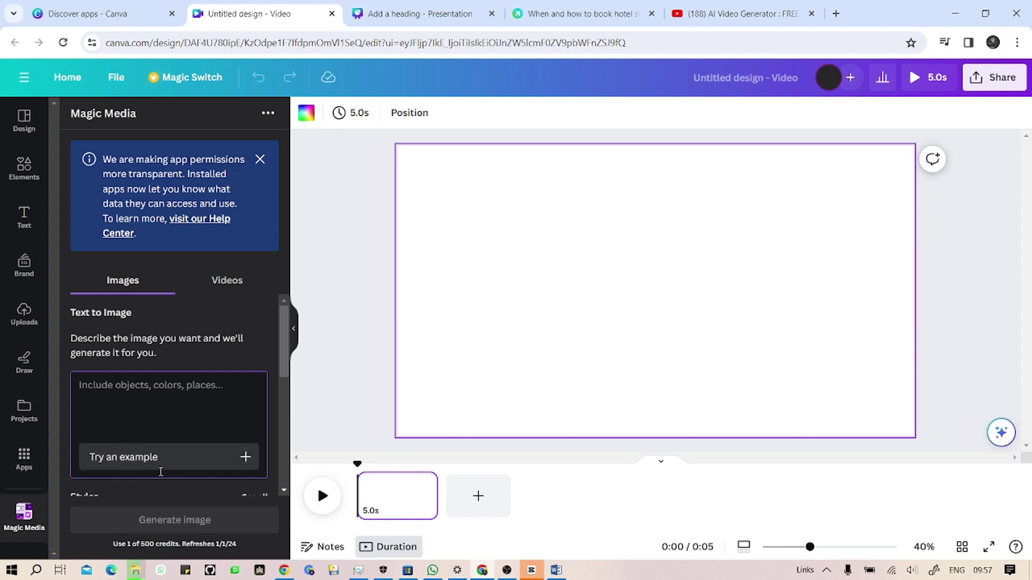
Enter the Text to Image prompt 'A car going in so much speed in a rainy road with a cloudy weather'
click(157, 401)
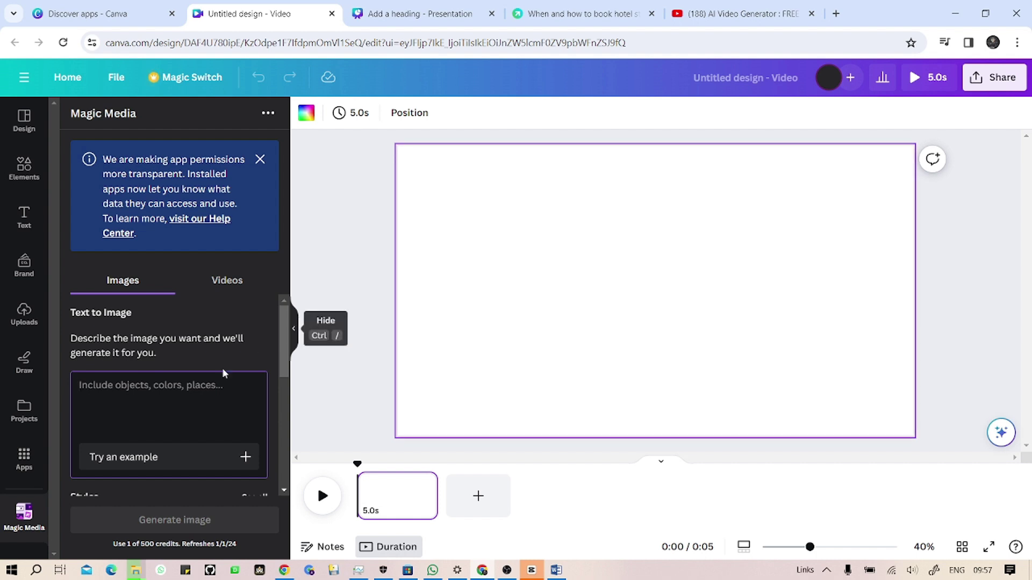
scroll(166, 411, down, 2)
scroll(166, 416, up, 1)
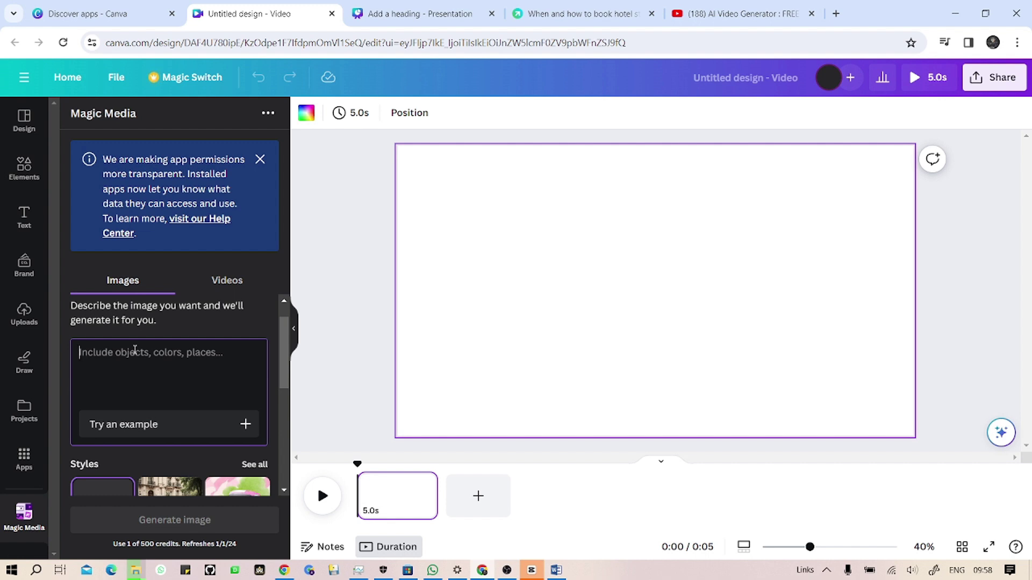
text(A ca)
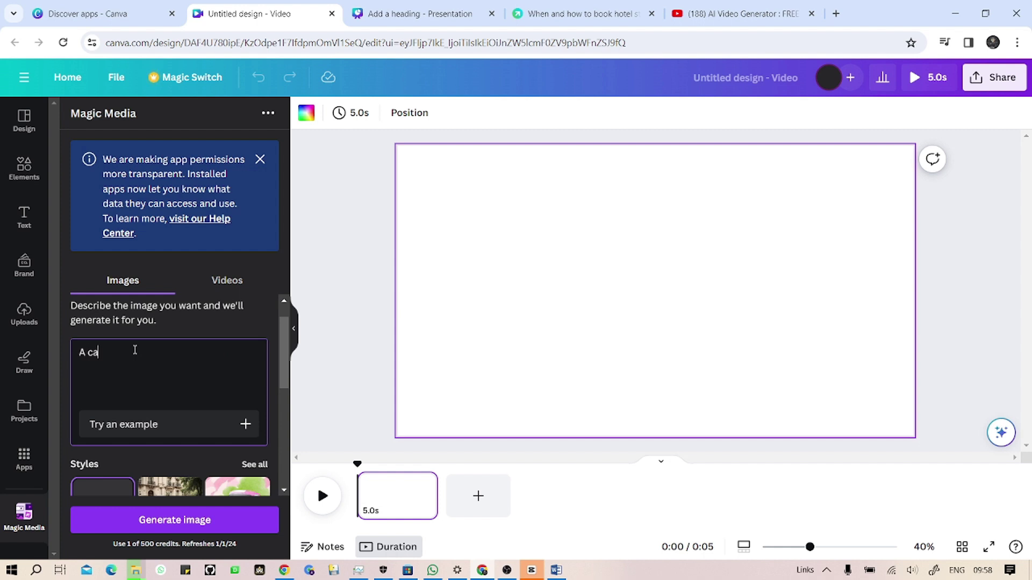
text(r going in so much speed in a)
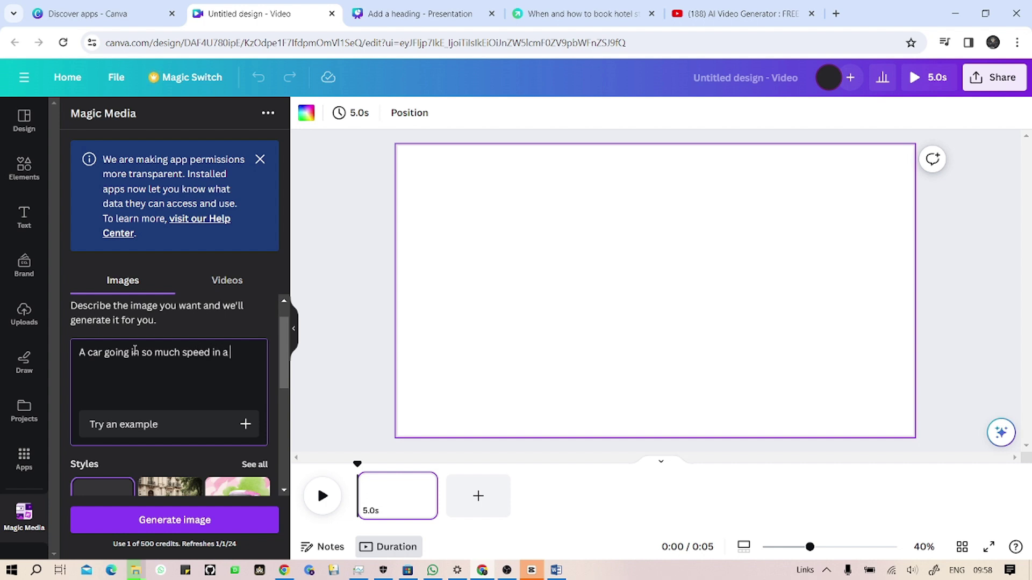
text( rainy road with a cloudy)
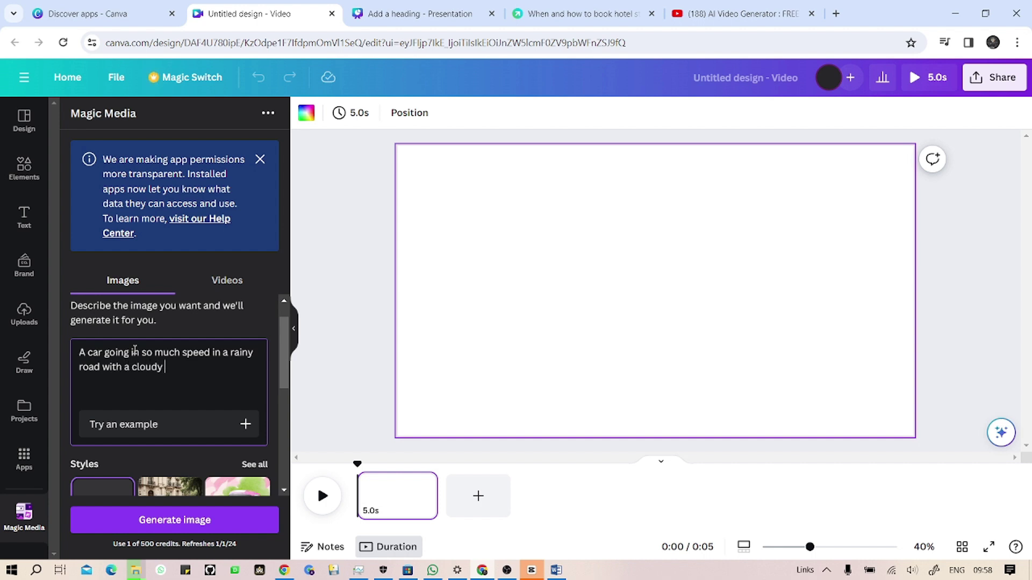
text( weather)
scroll(207, 387, down, 2)
scroll(201, 419, up, 3)
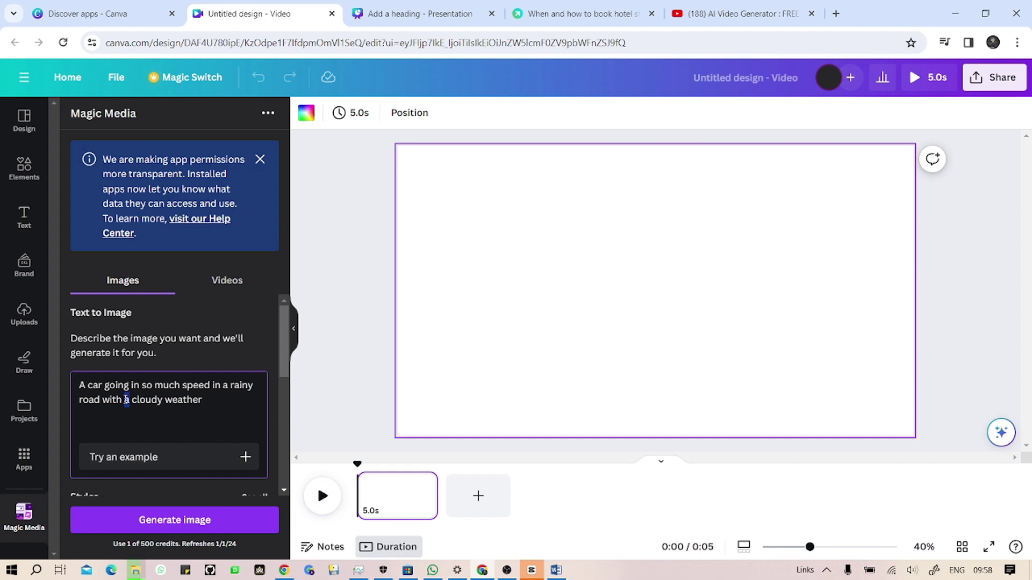
Copy the rainy-road car prompt into the Videos tab's Text to Video box and generate a video
triple_click(126, 399)
key(ctrl+c)
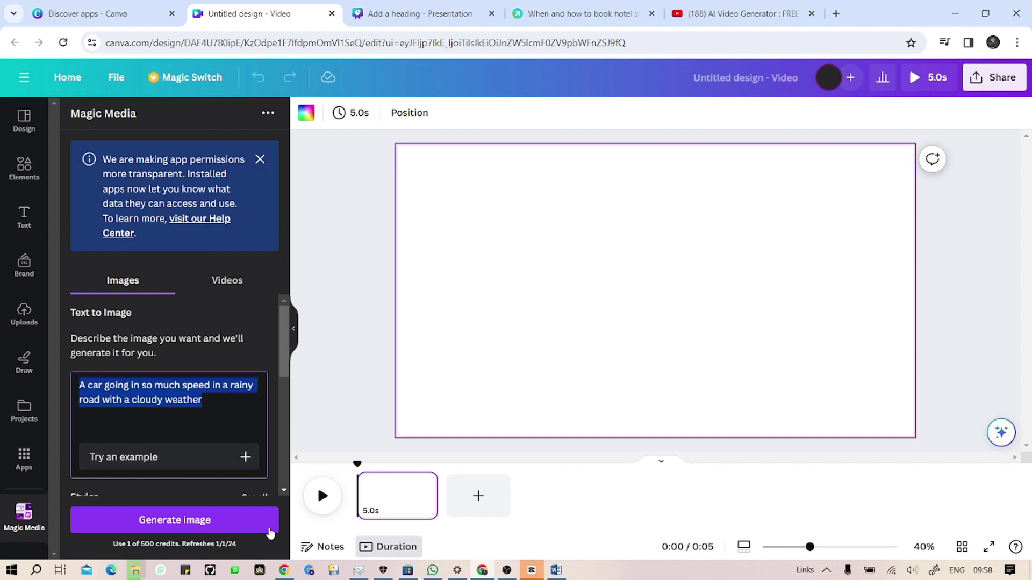
click(232, 282)
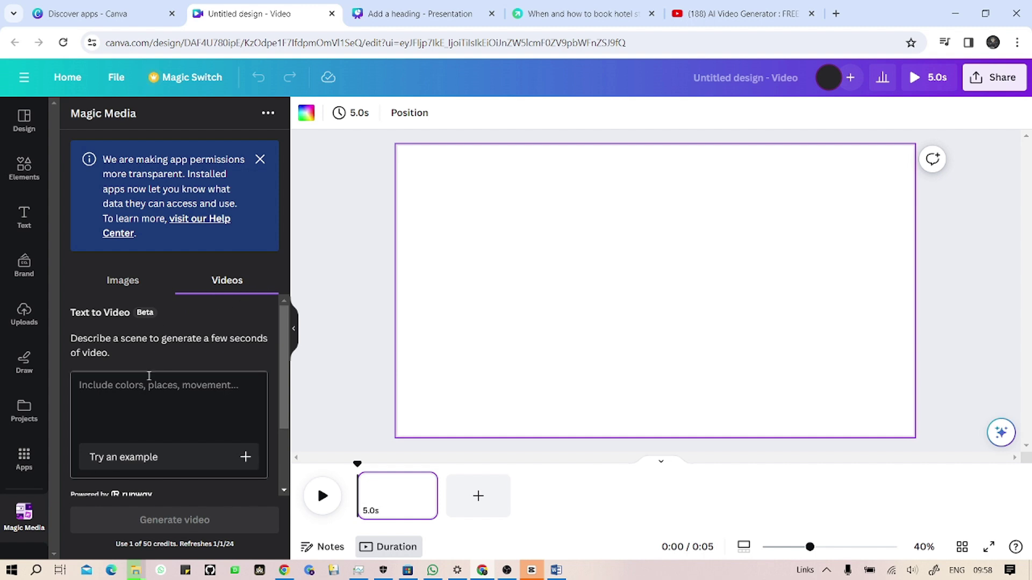
click(121, 389)
key(ctrl+v)
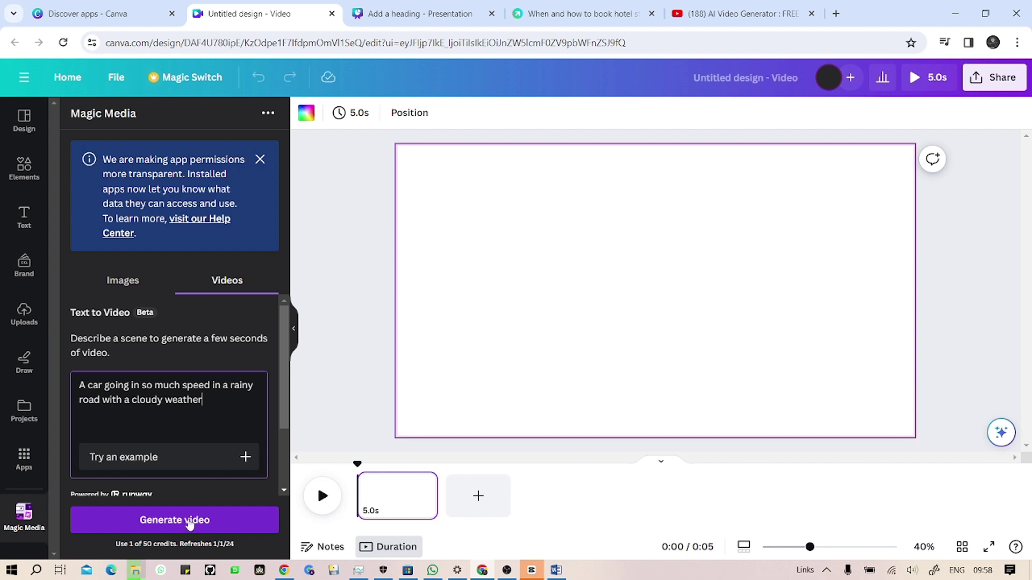
click(208, 530)
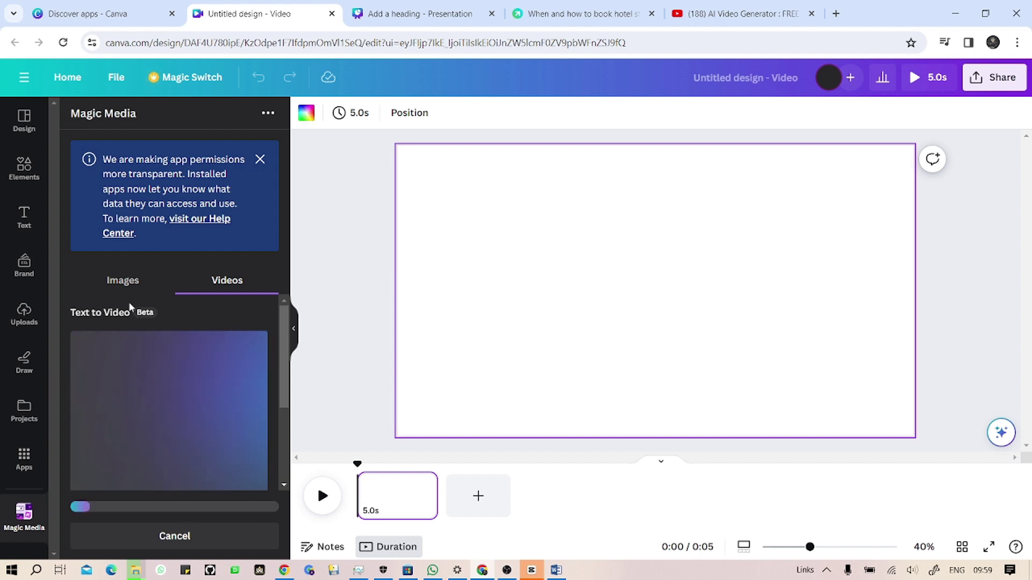
Browse the Images tab's Styles and Aspect ratio choices, then return to the Videos tab
click(130, 285)
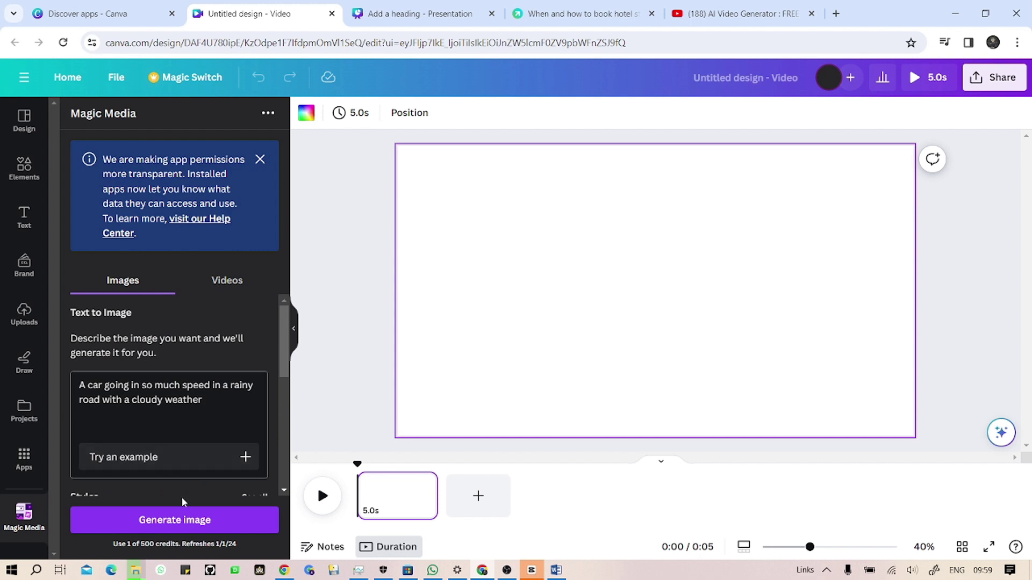
scroll(170, 458, down, 3)
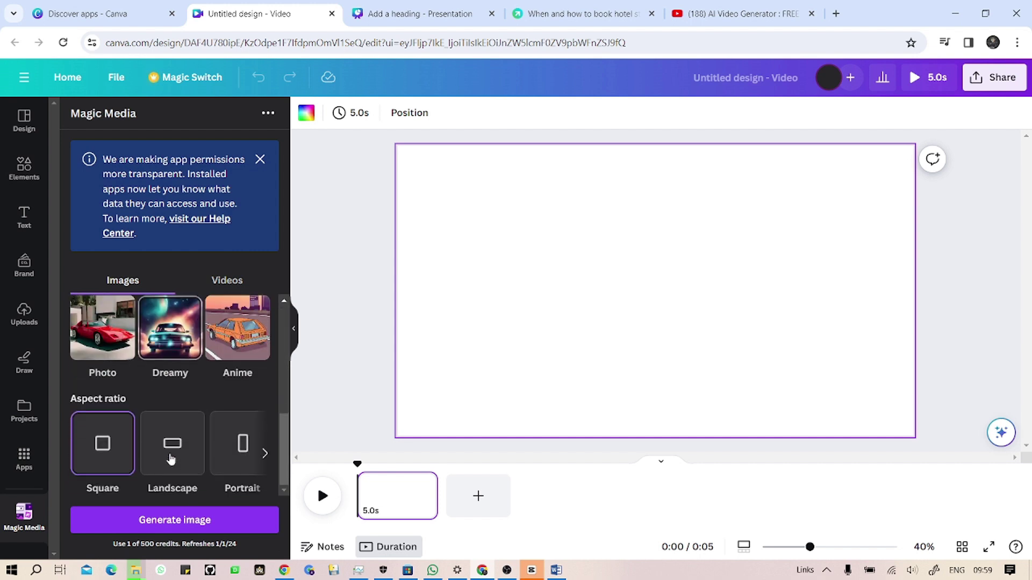
scroll(182, 365, up, 2)
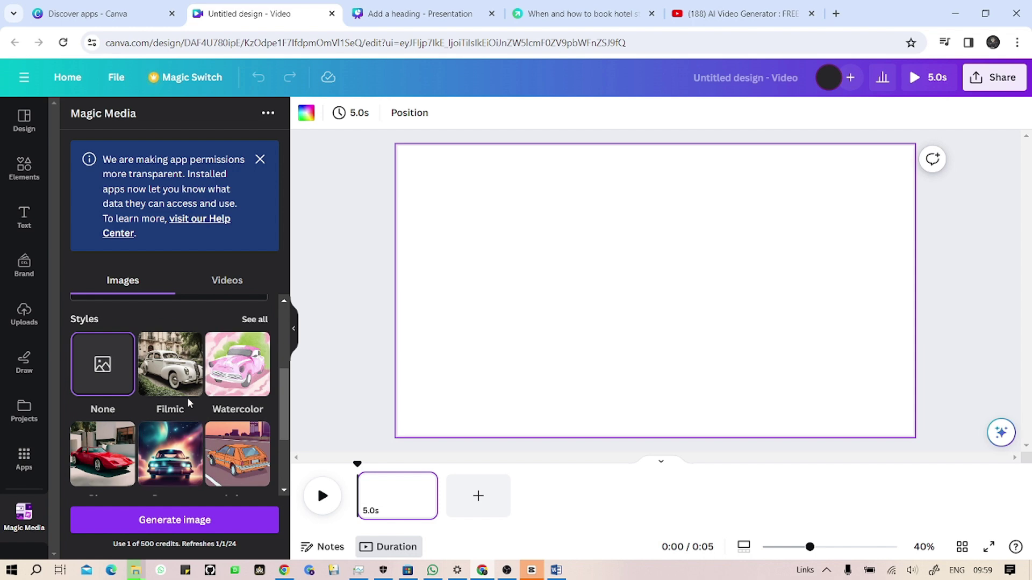
scroll(187, 398, down, 2)
scroll(187, 398, up, 2)
scroll(187, 398, down, 2)
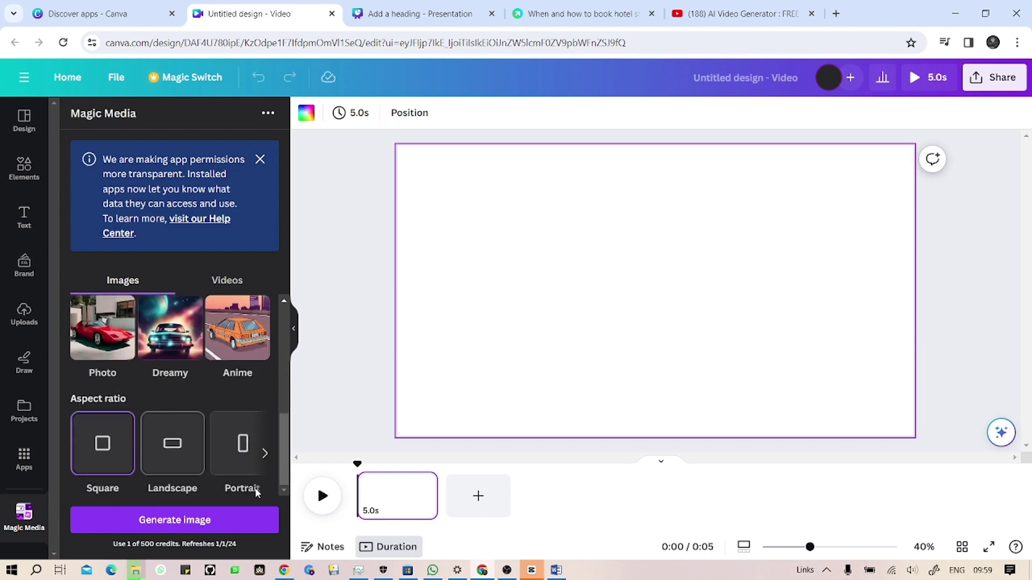
click(263, 453)
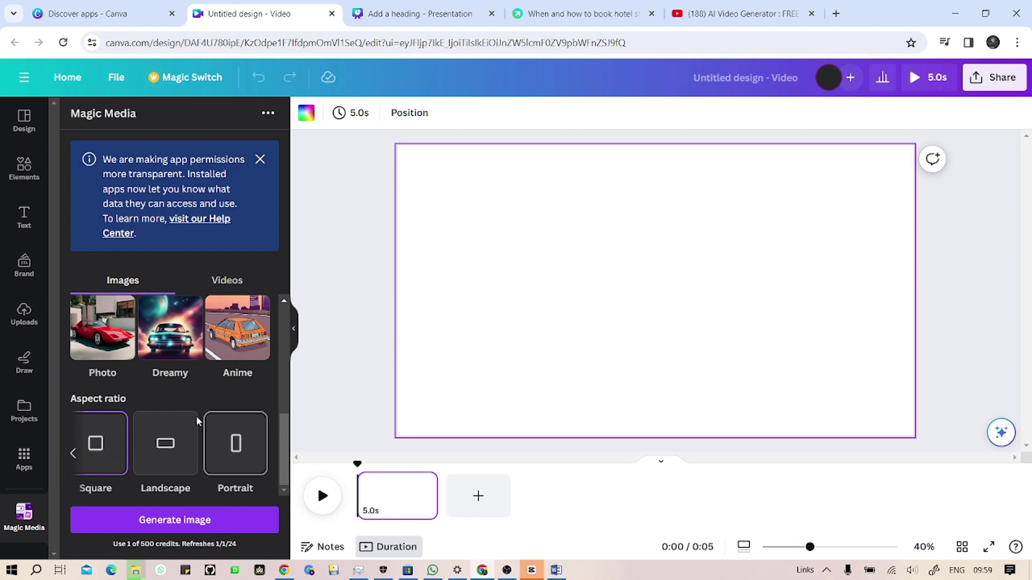
scroll(197, 409, up, 3)
click(237, 282)
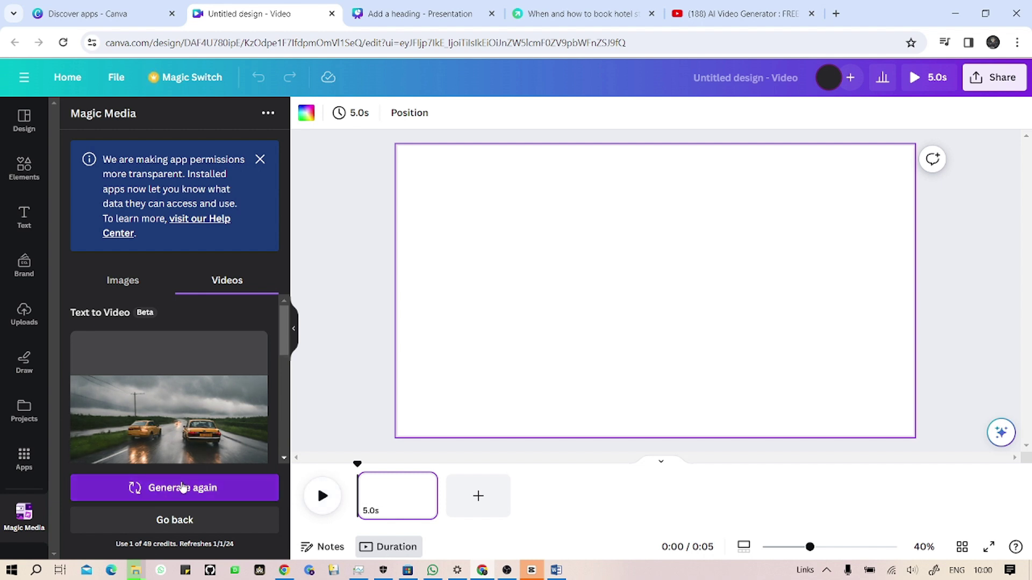
Insert the generated rainy-road video onto the page and bring up its context menu
scroll(177, 463, down, 1)
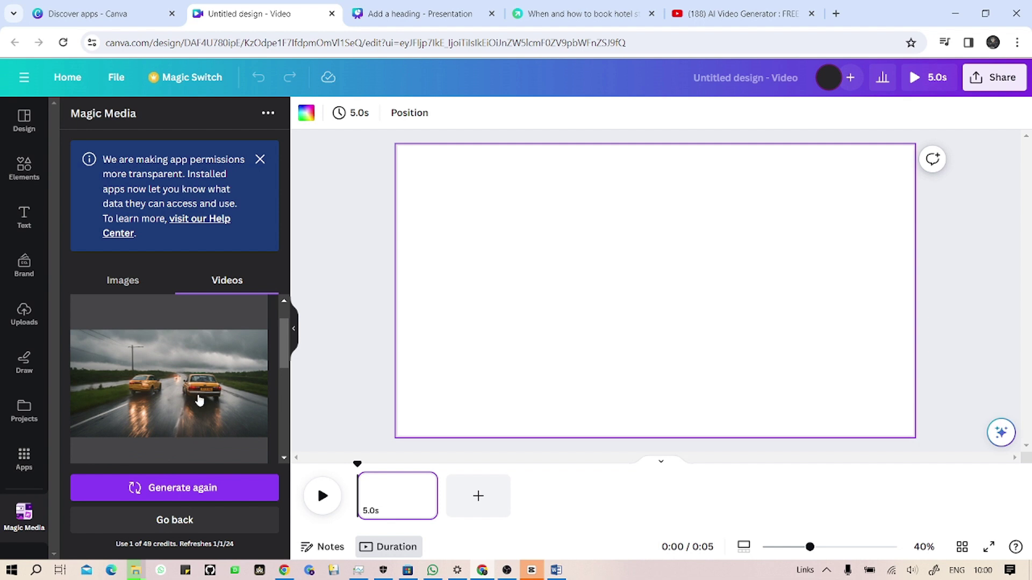
click(152, 282)
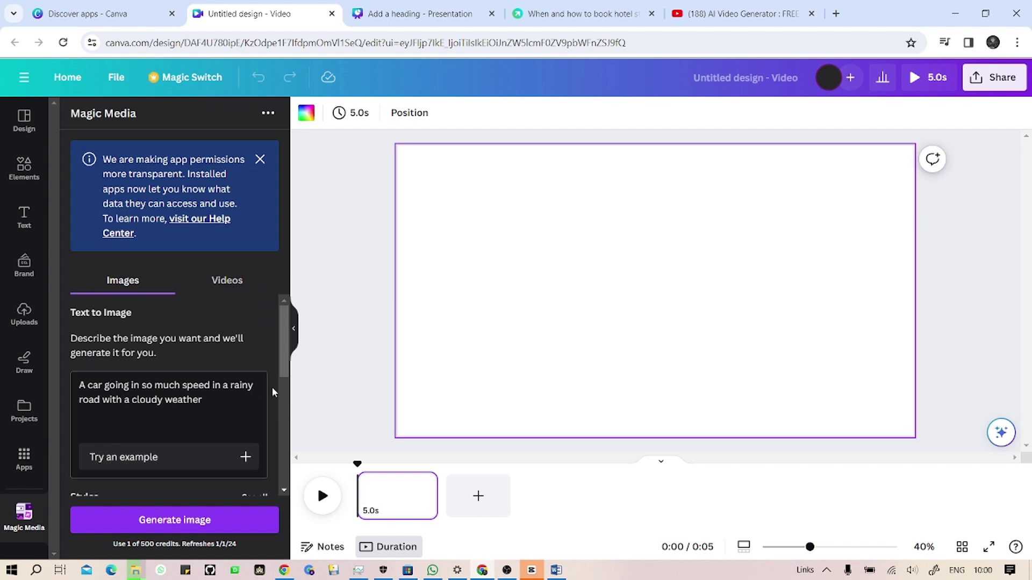
click(217, 281)
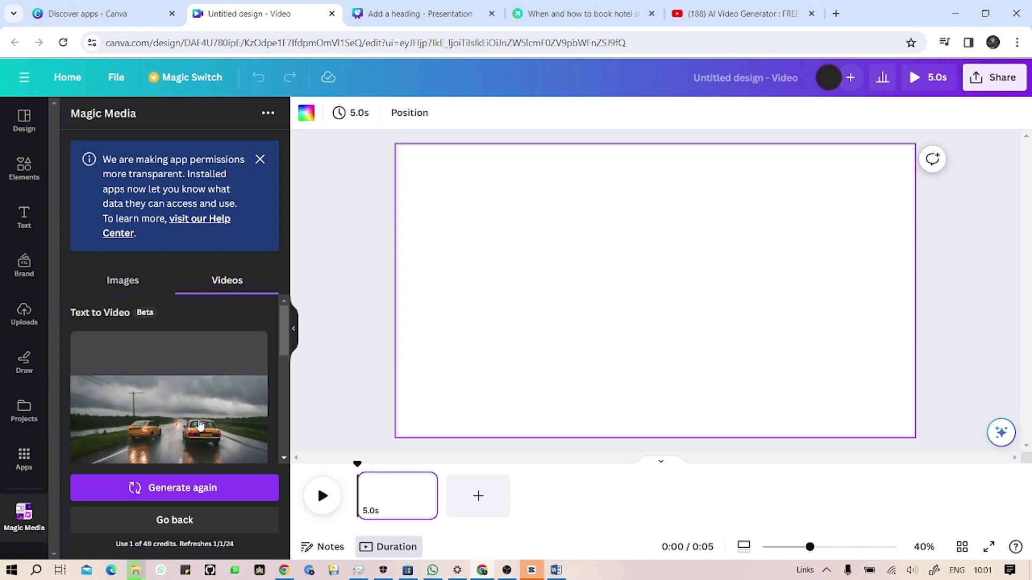
scroll(200, 424, down, 1)
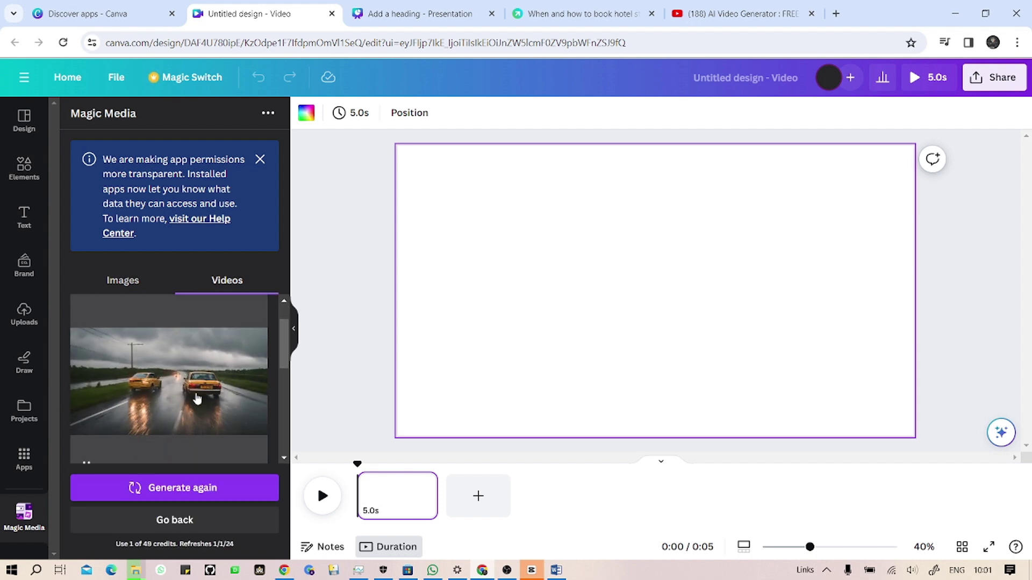
click(235, 396)
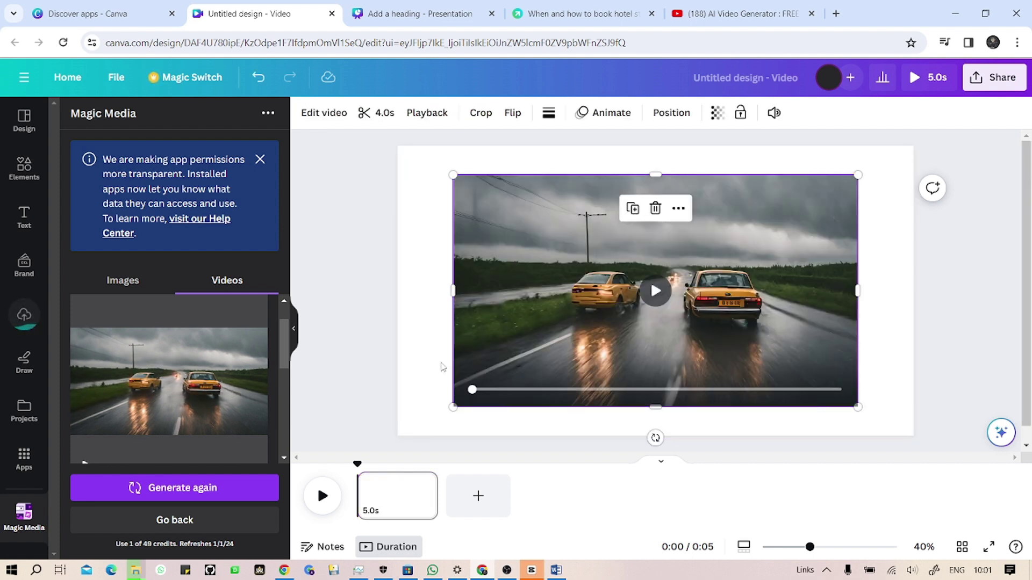
right_click(551, 328)
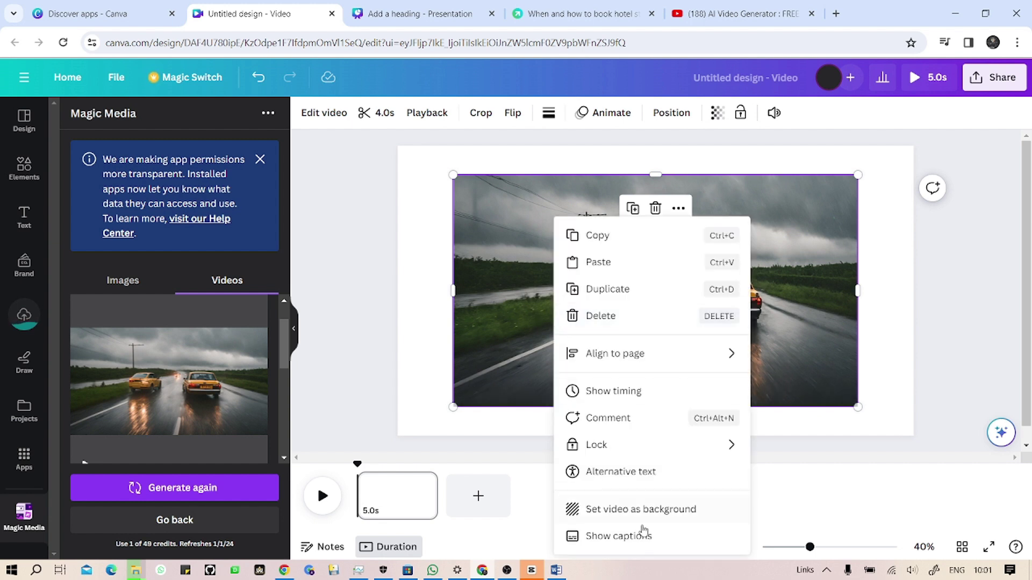
Set the clip as the page background, play the 0:04 preview, and switch to page view
click(616, 511)
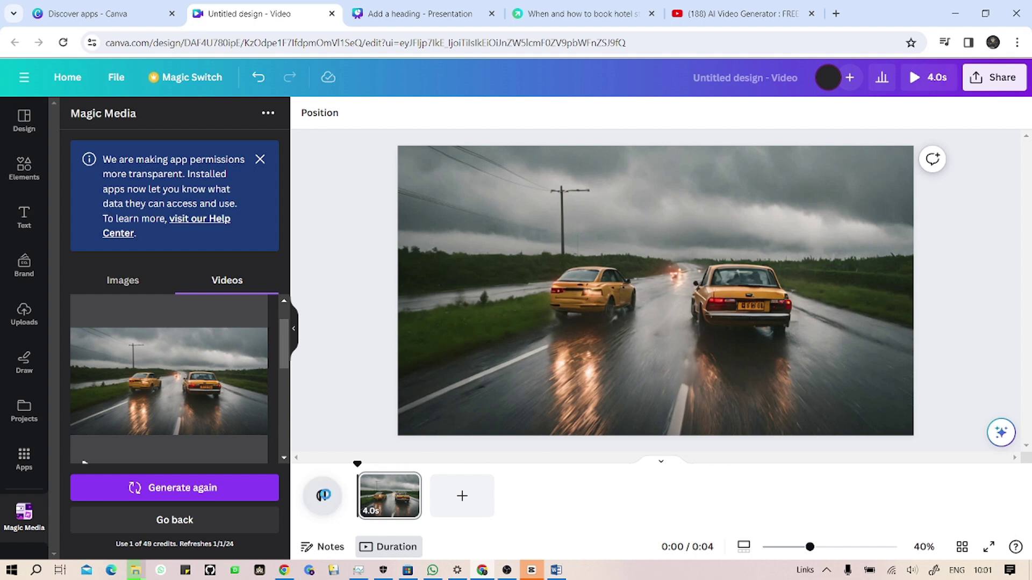
click(323, 497)
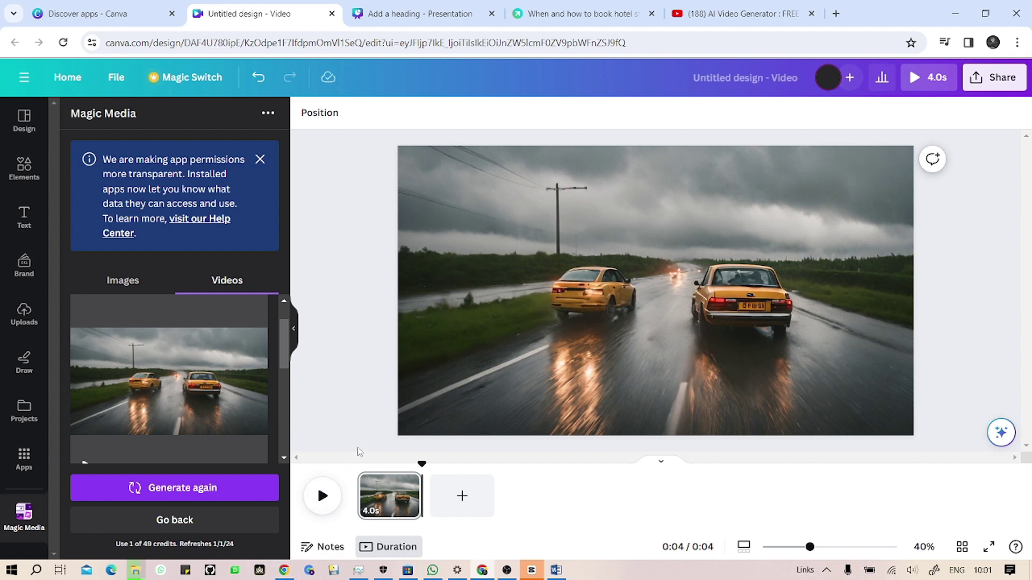
click(405, 547)
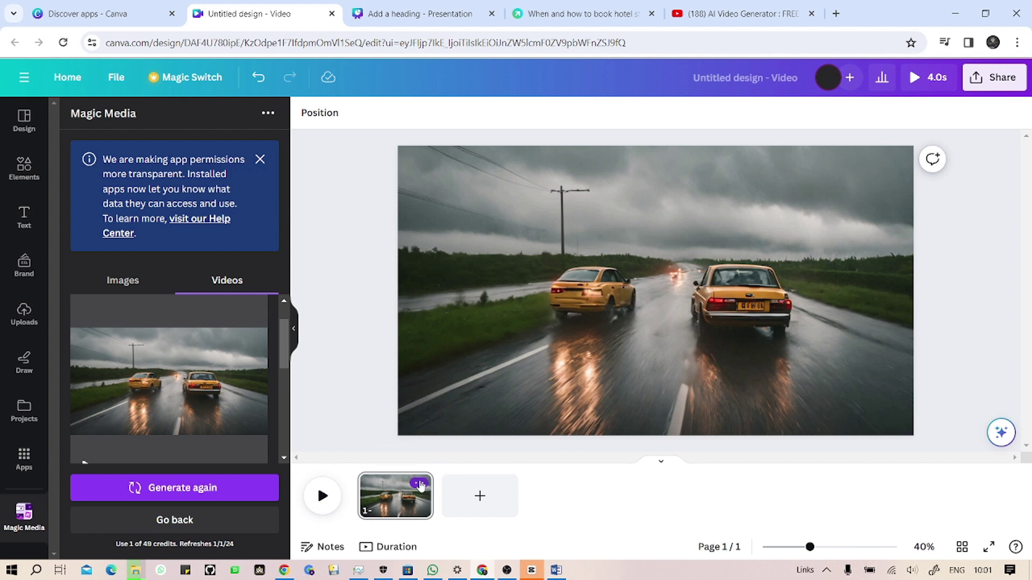
Replay the video, then add 'racing' to the Magic Media video prompt
click(420, 484)
click(322, 496)
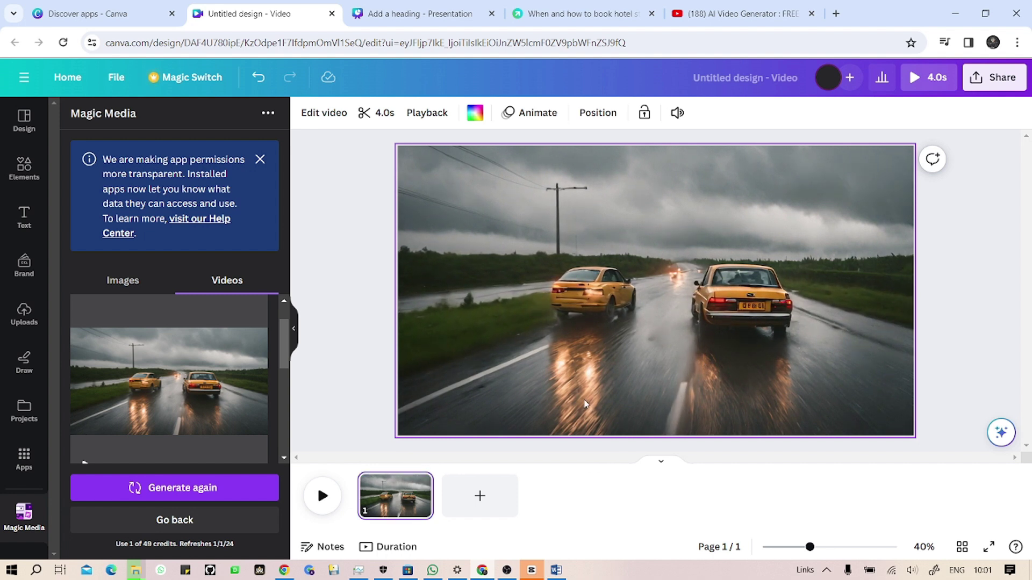
scroll(198, 445, down, 2)
scroll(199, 446, down, 1)
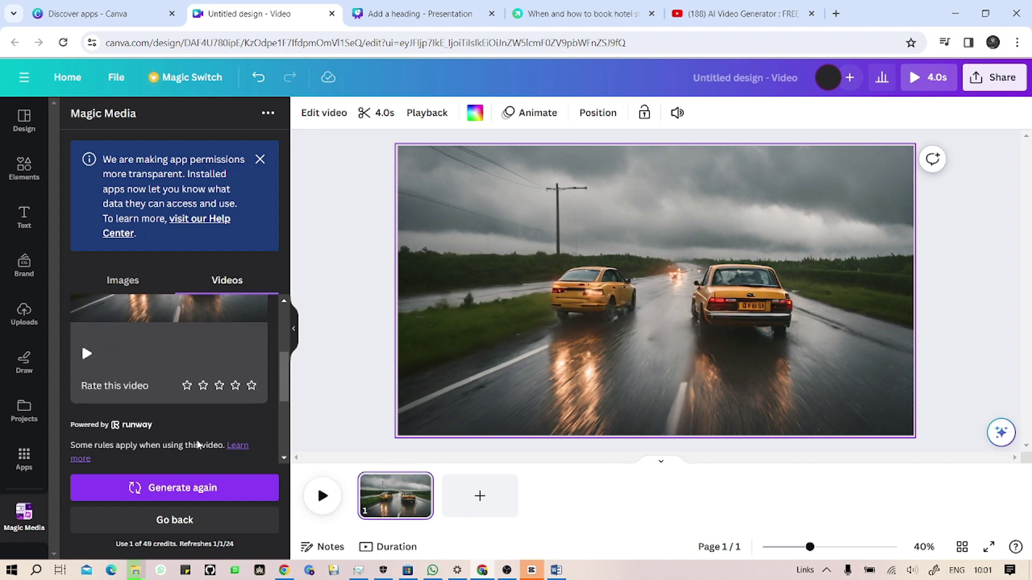
scroll(187, 372, down, 5)
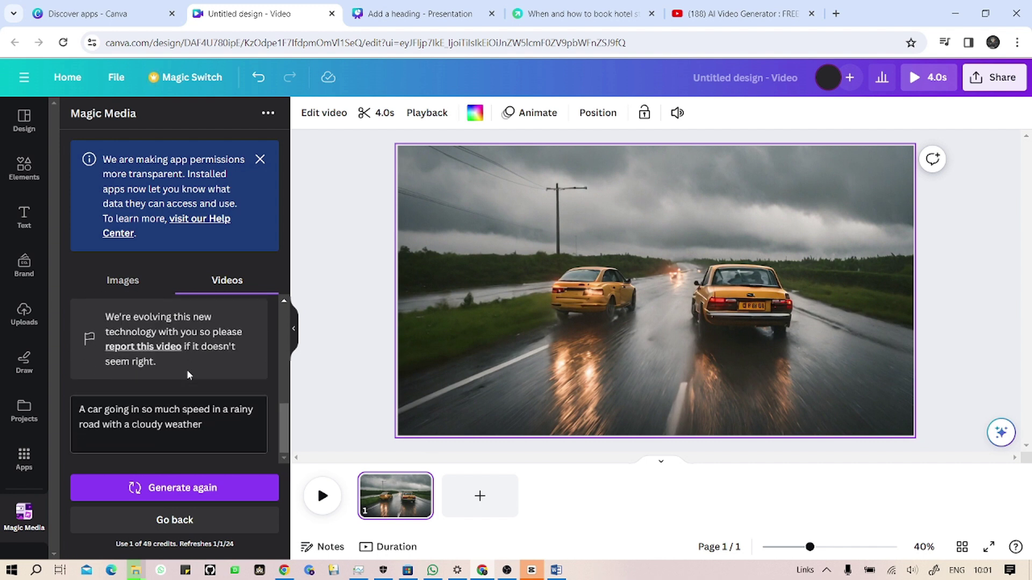
click(211, 433)
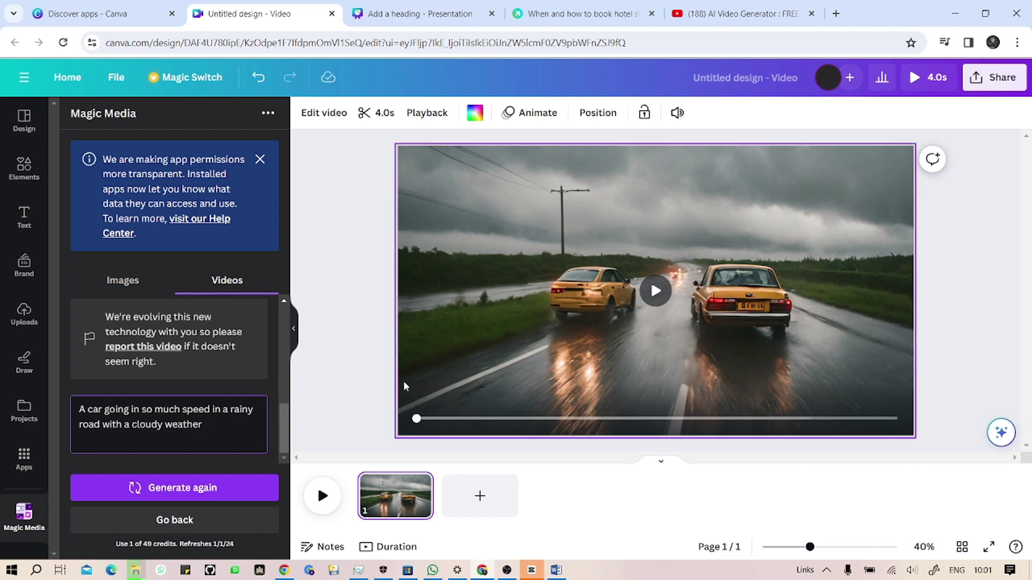
text(racin)
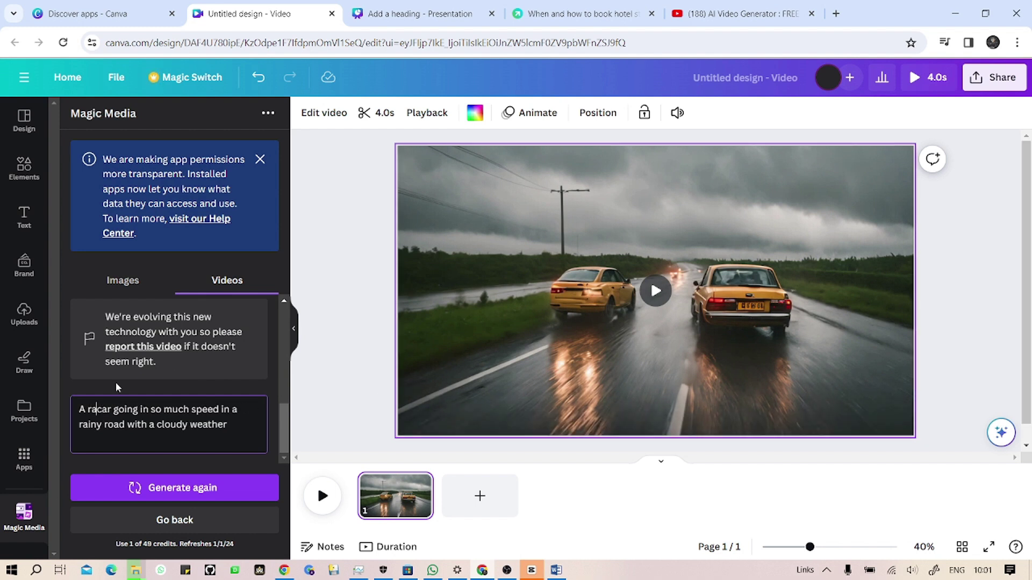
text(g)
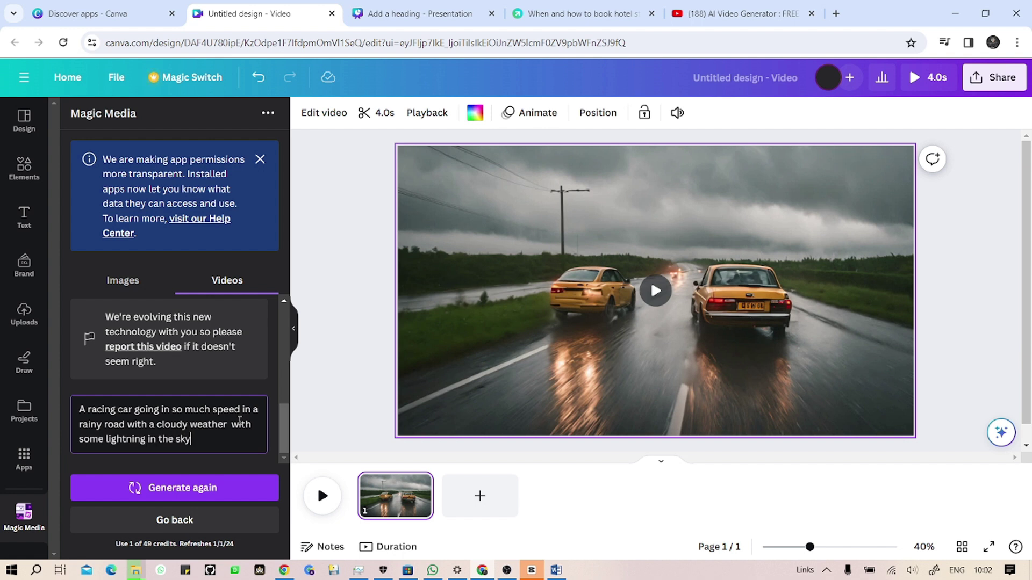
Use Generate again to produce a fresh clip of a sports car on a rainy road
click(215, 488)
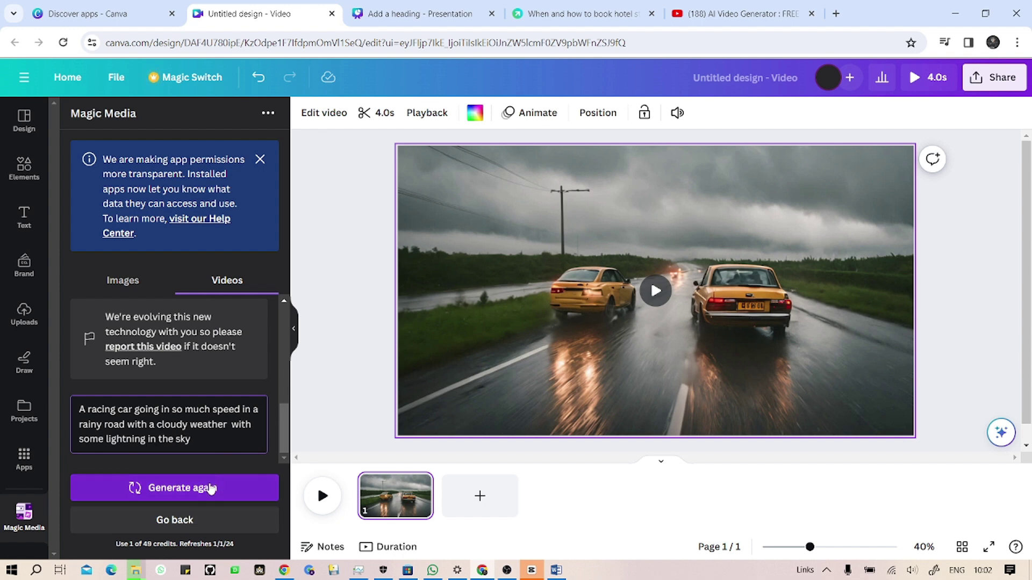
scroll(191, 478, down, 2)
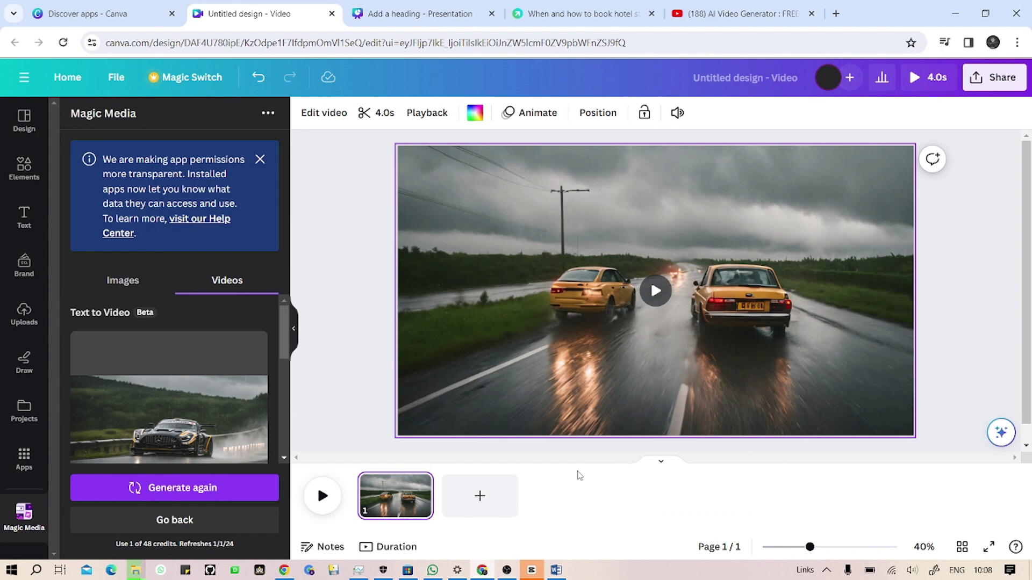
Make the generated black racing car clip the page background, replacing the two-taxi scene, and play it
scroll(242, 408, down, 2)
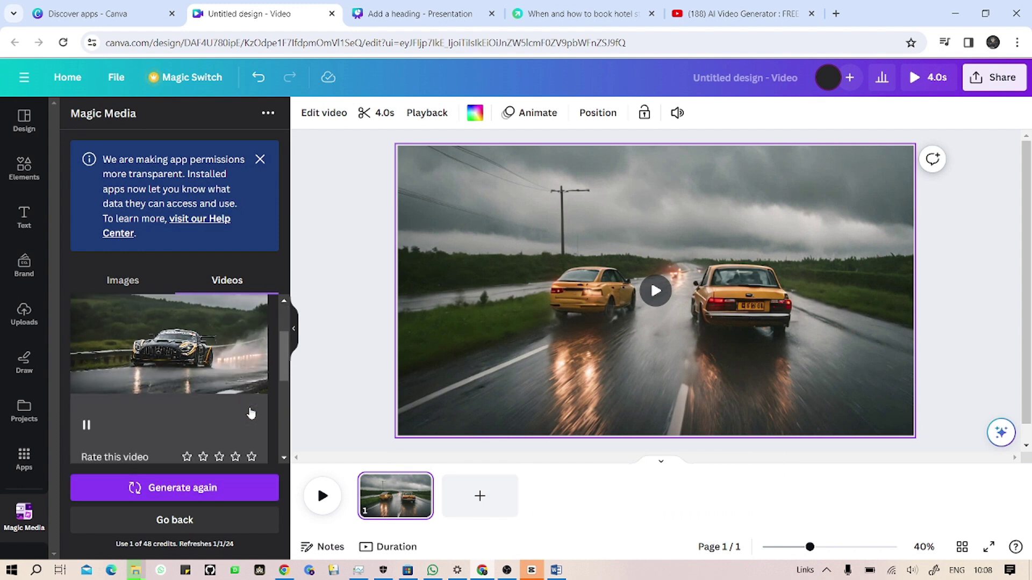
click(220, 380)
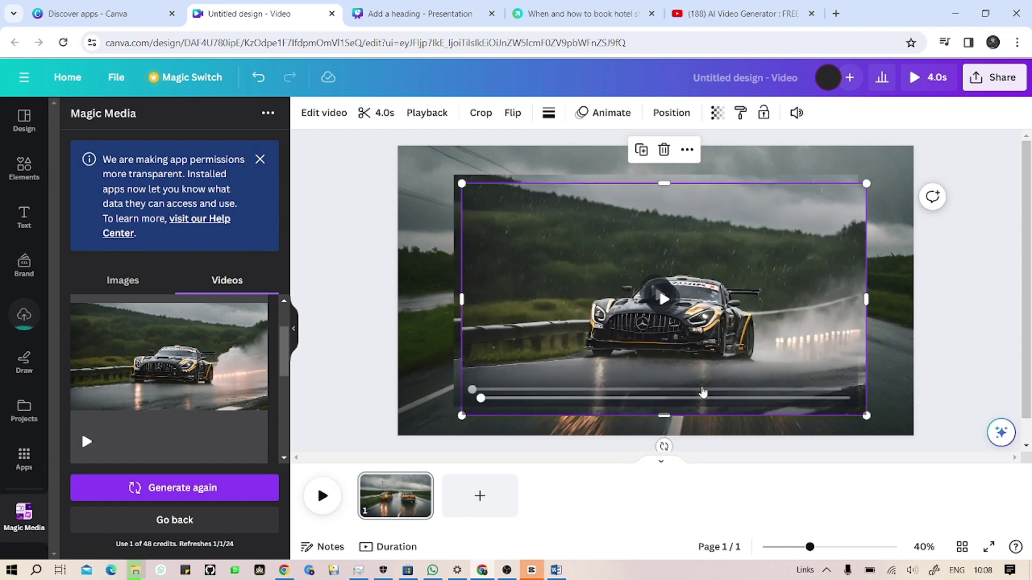
right_click(601, 334)
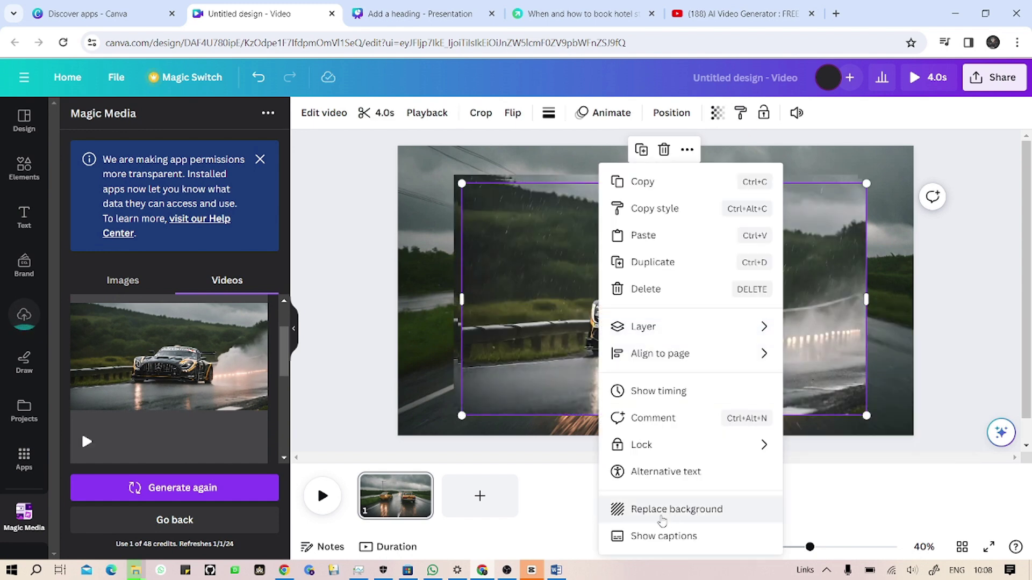
click(663, 515)
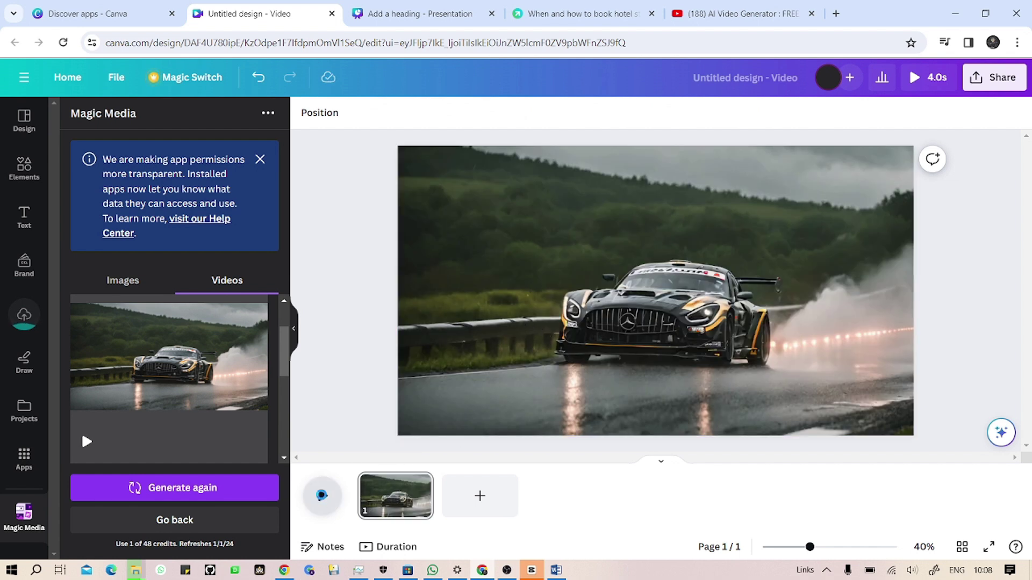
click(321, 495)
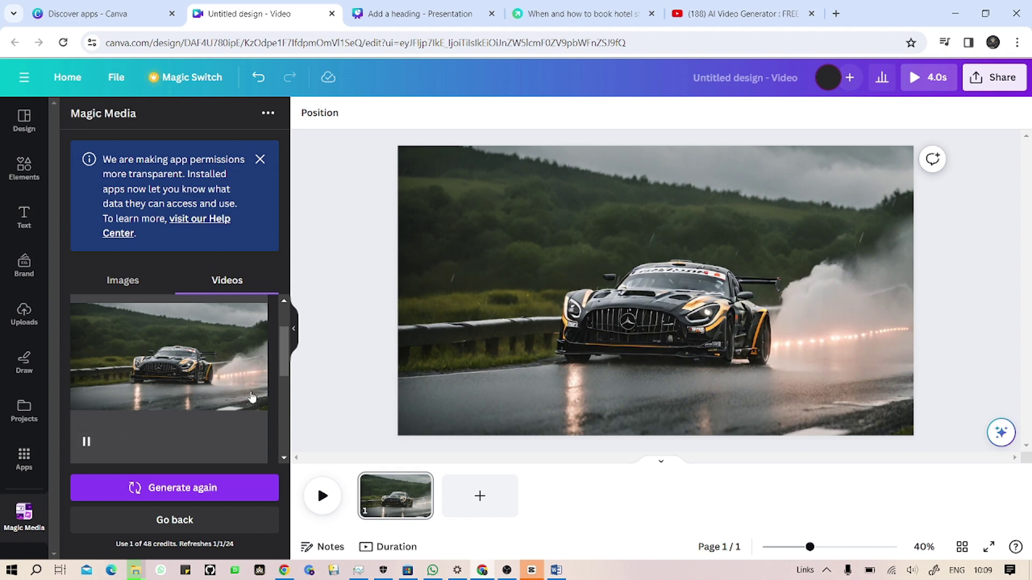
Add a heading reading 'Racing car' at the top-left of the racing car video page
click(27, 226)
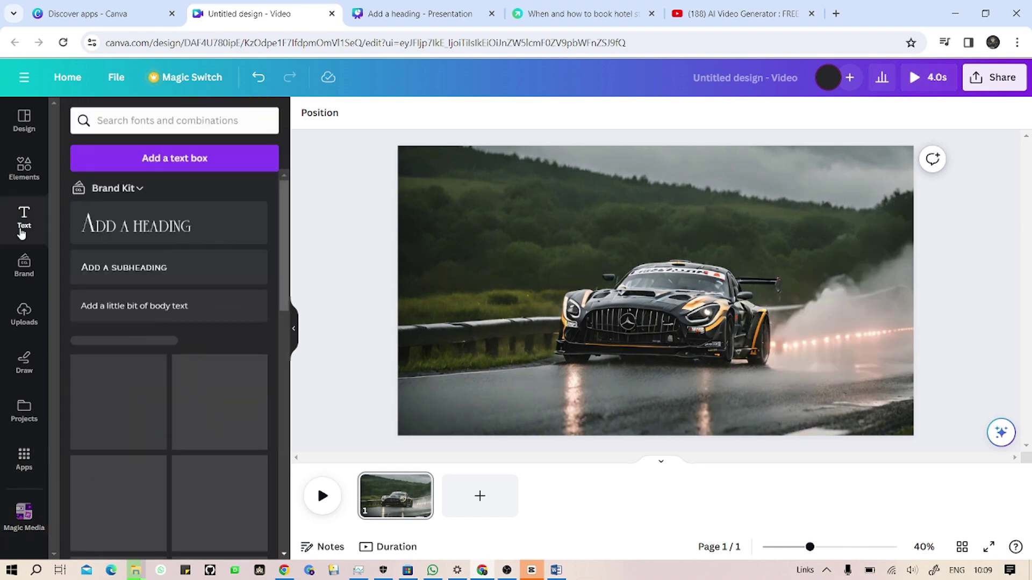
drag(172, 231, 541, 194)
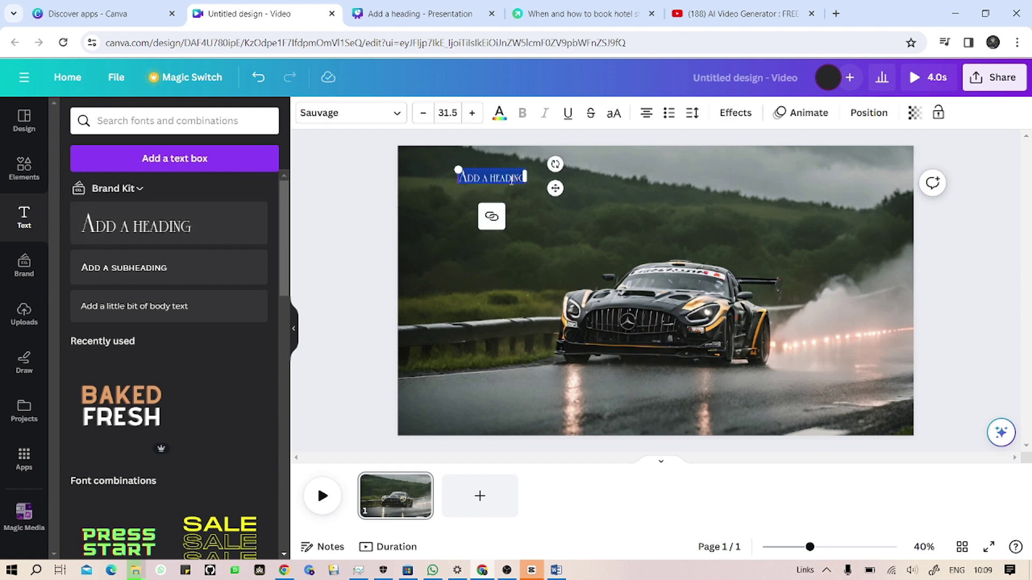
text(Racing)
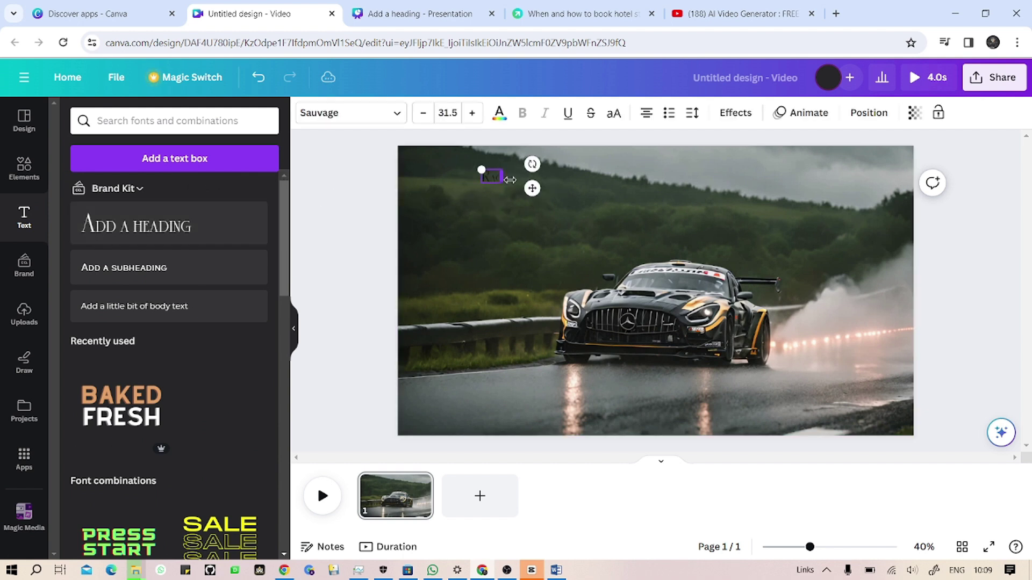
text( ca)
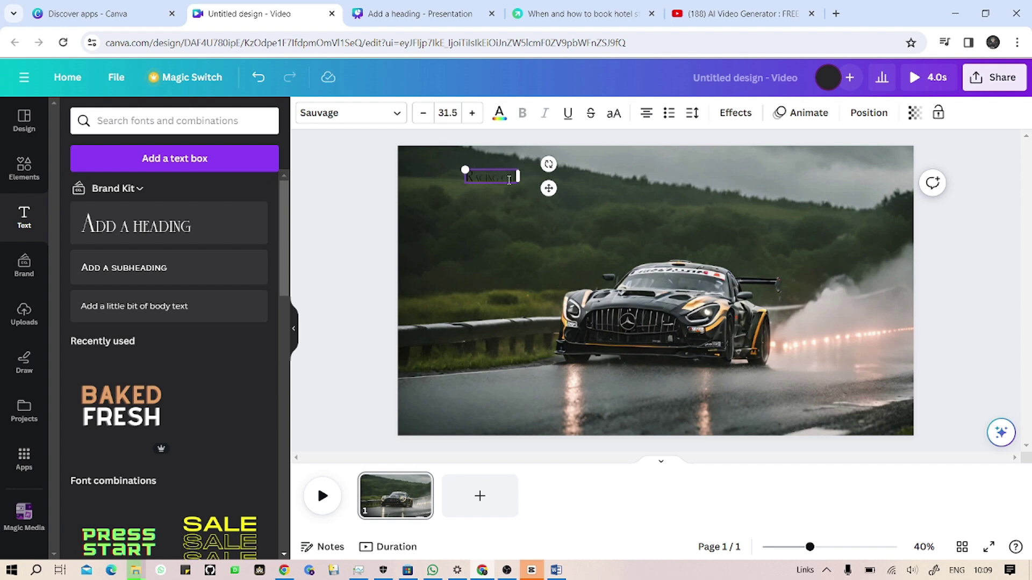
double_click(509, 178)
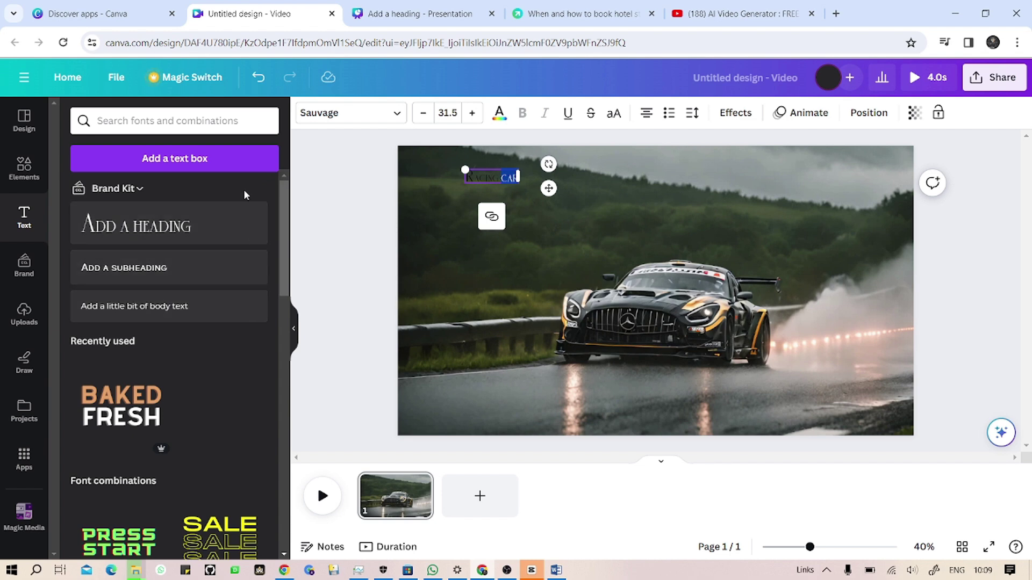
scroll(173, 430, down, 3)
scroll(169, 422, up, 3)
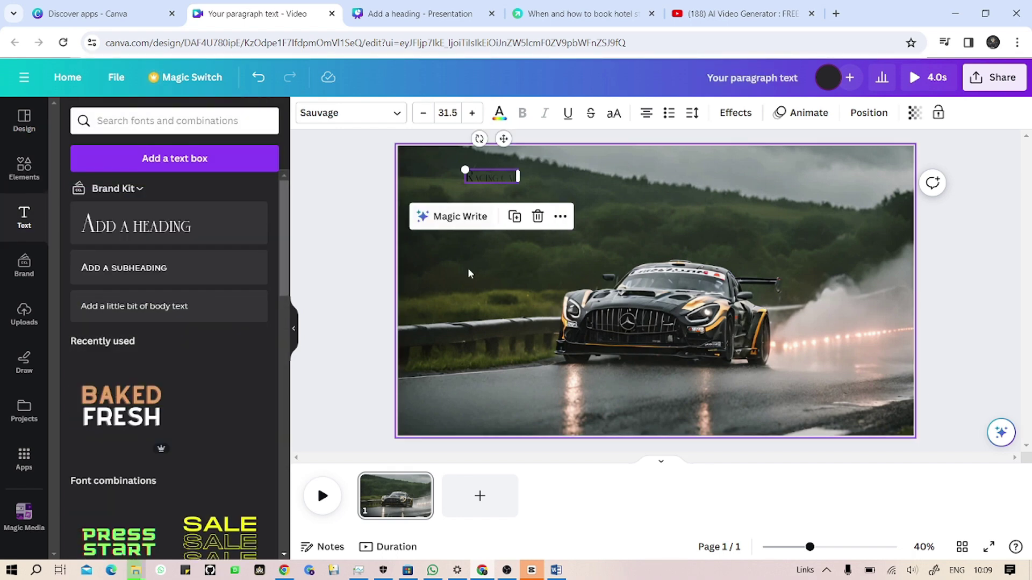
double_click(485, 176)
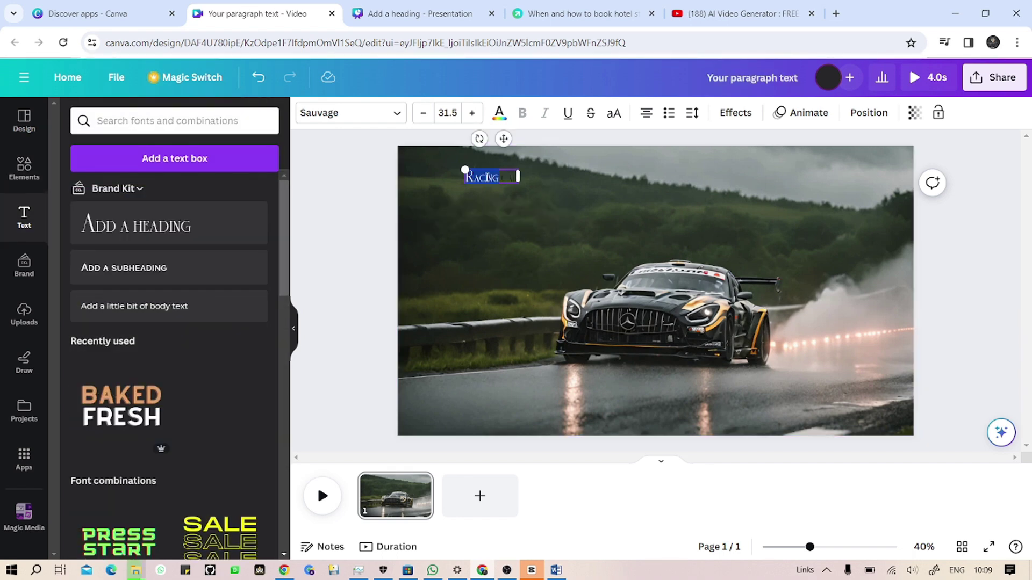
click(506, 176)
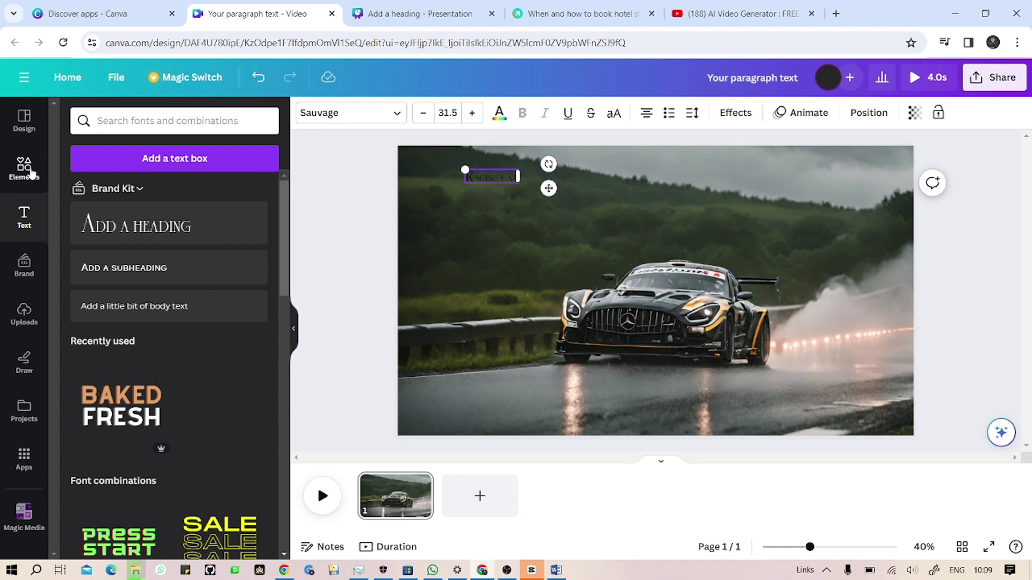
Search the Canva apps directory for 'morph'
click(42, 465)
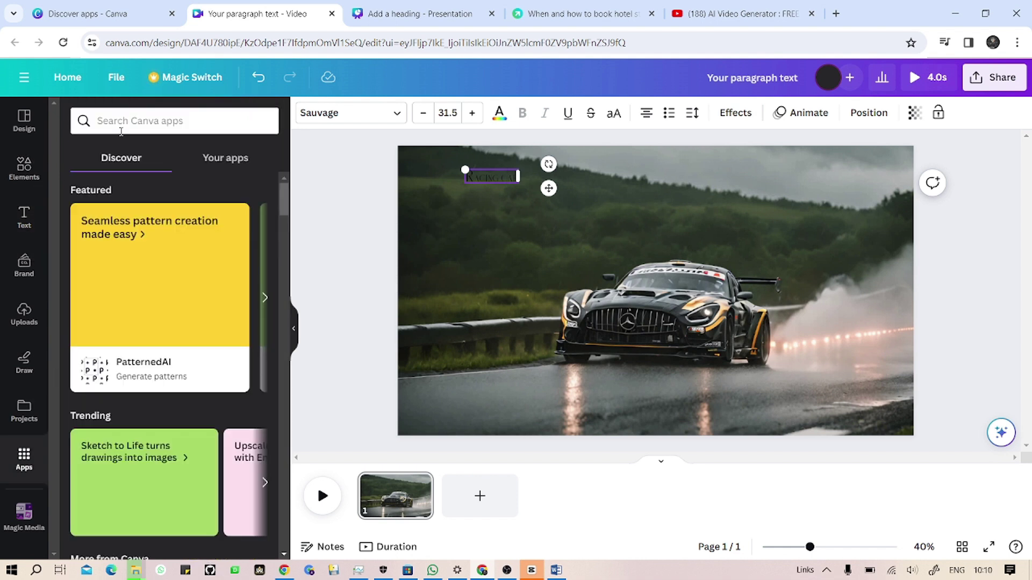
click(121, 132)
text(mor)
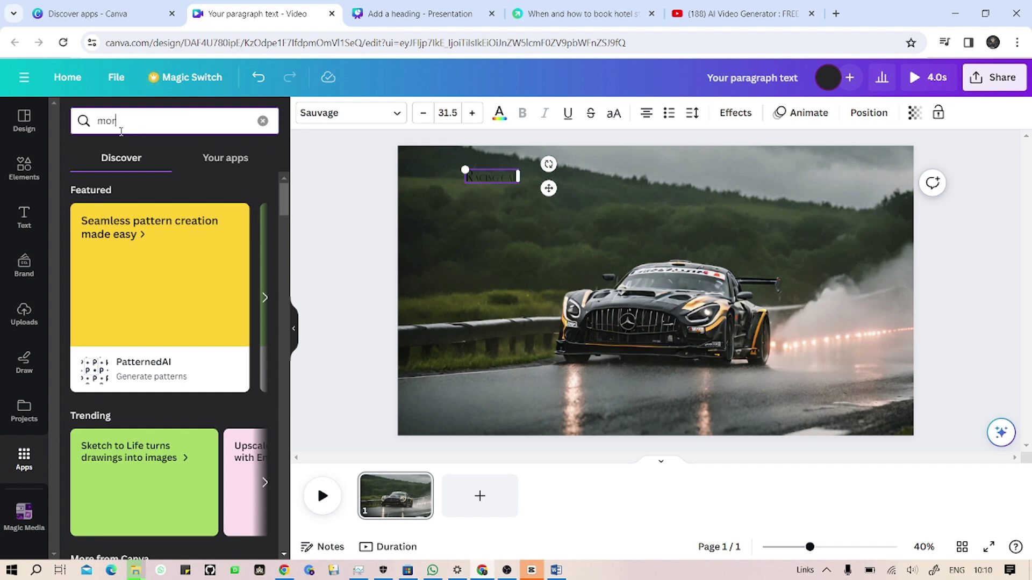
text(ph)
key(Return)
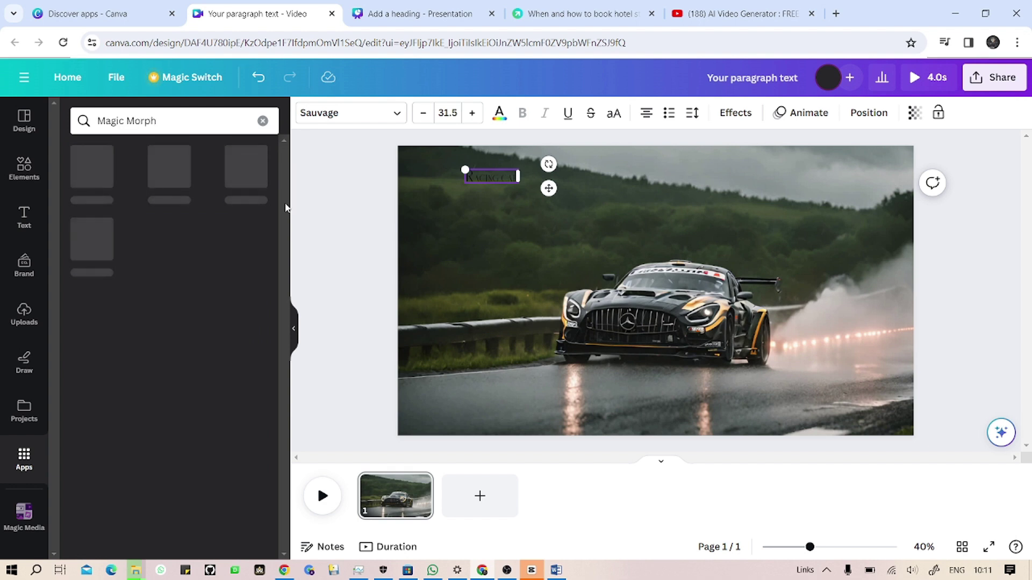
After the search fails, check the network status and reselect words in the 'Magic Morph' query
double_click(197, 131)
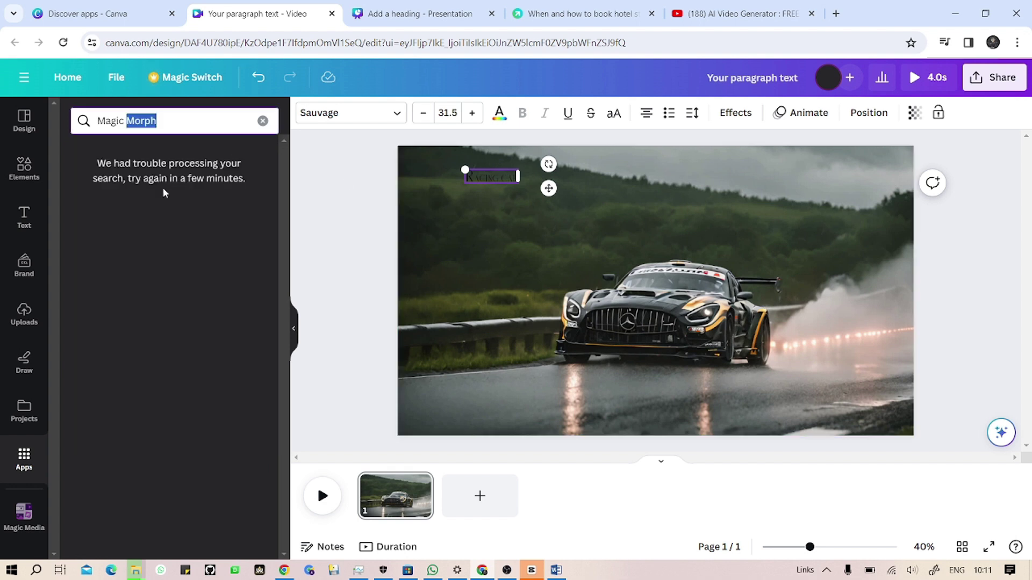
double_click(120, 121)
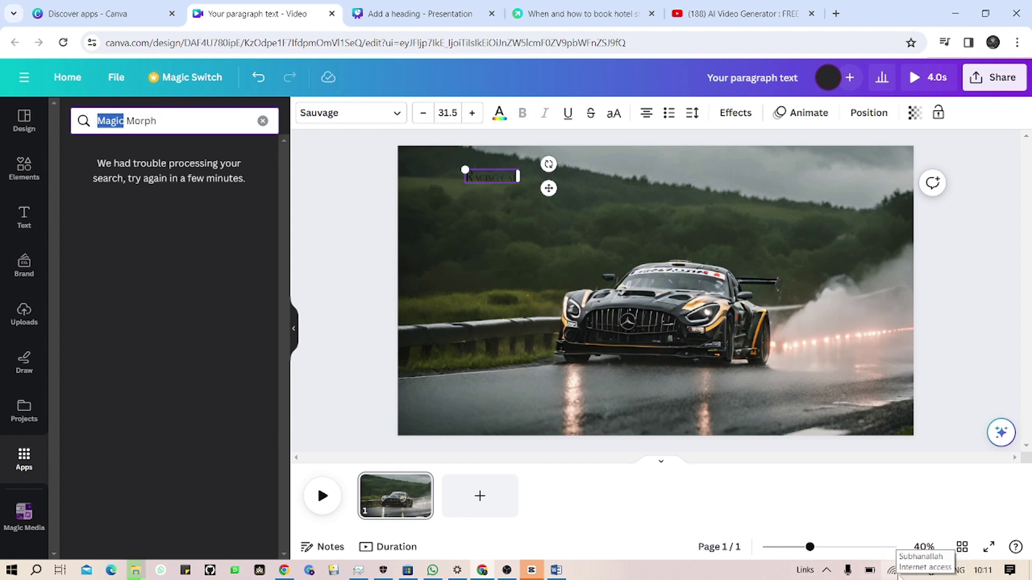
click(894, 571)
click(894, 571)
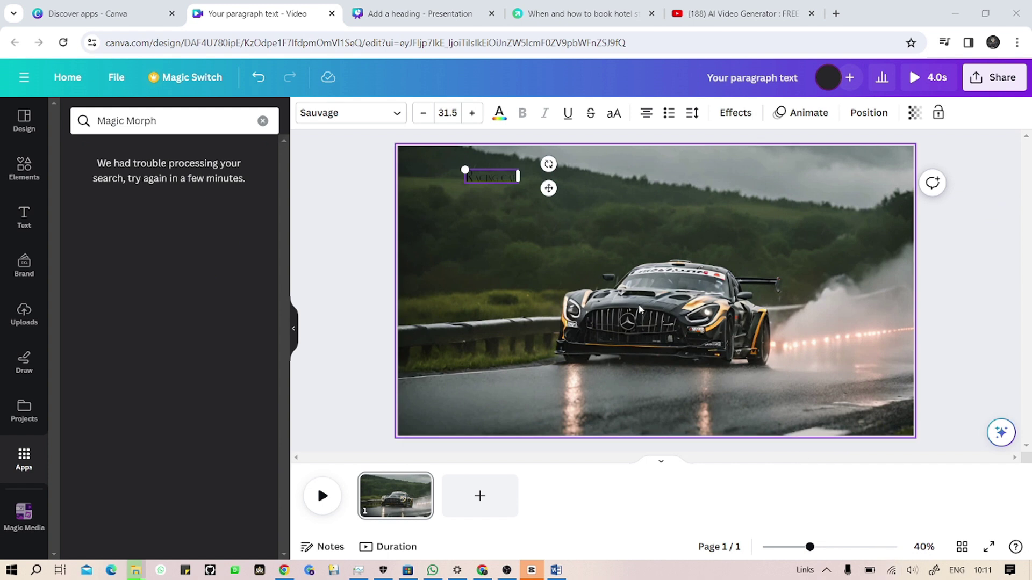
double_click(129, 120)
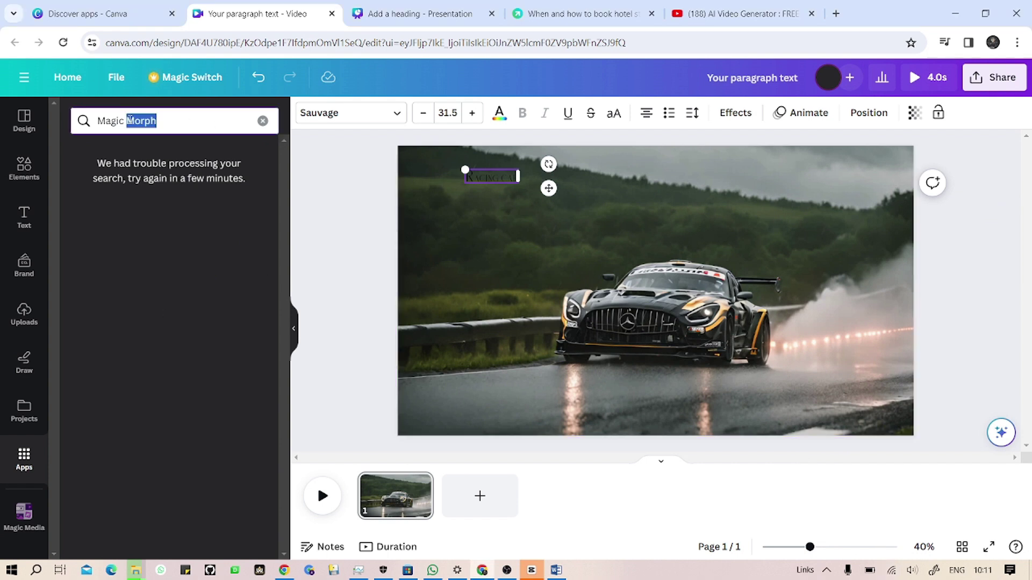